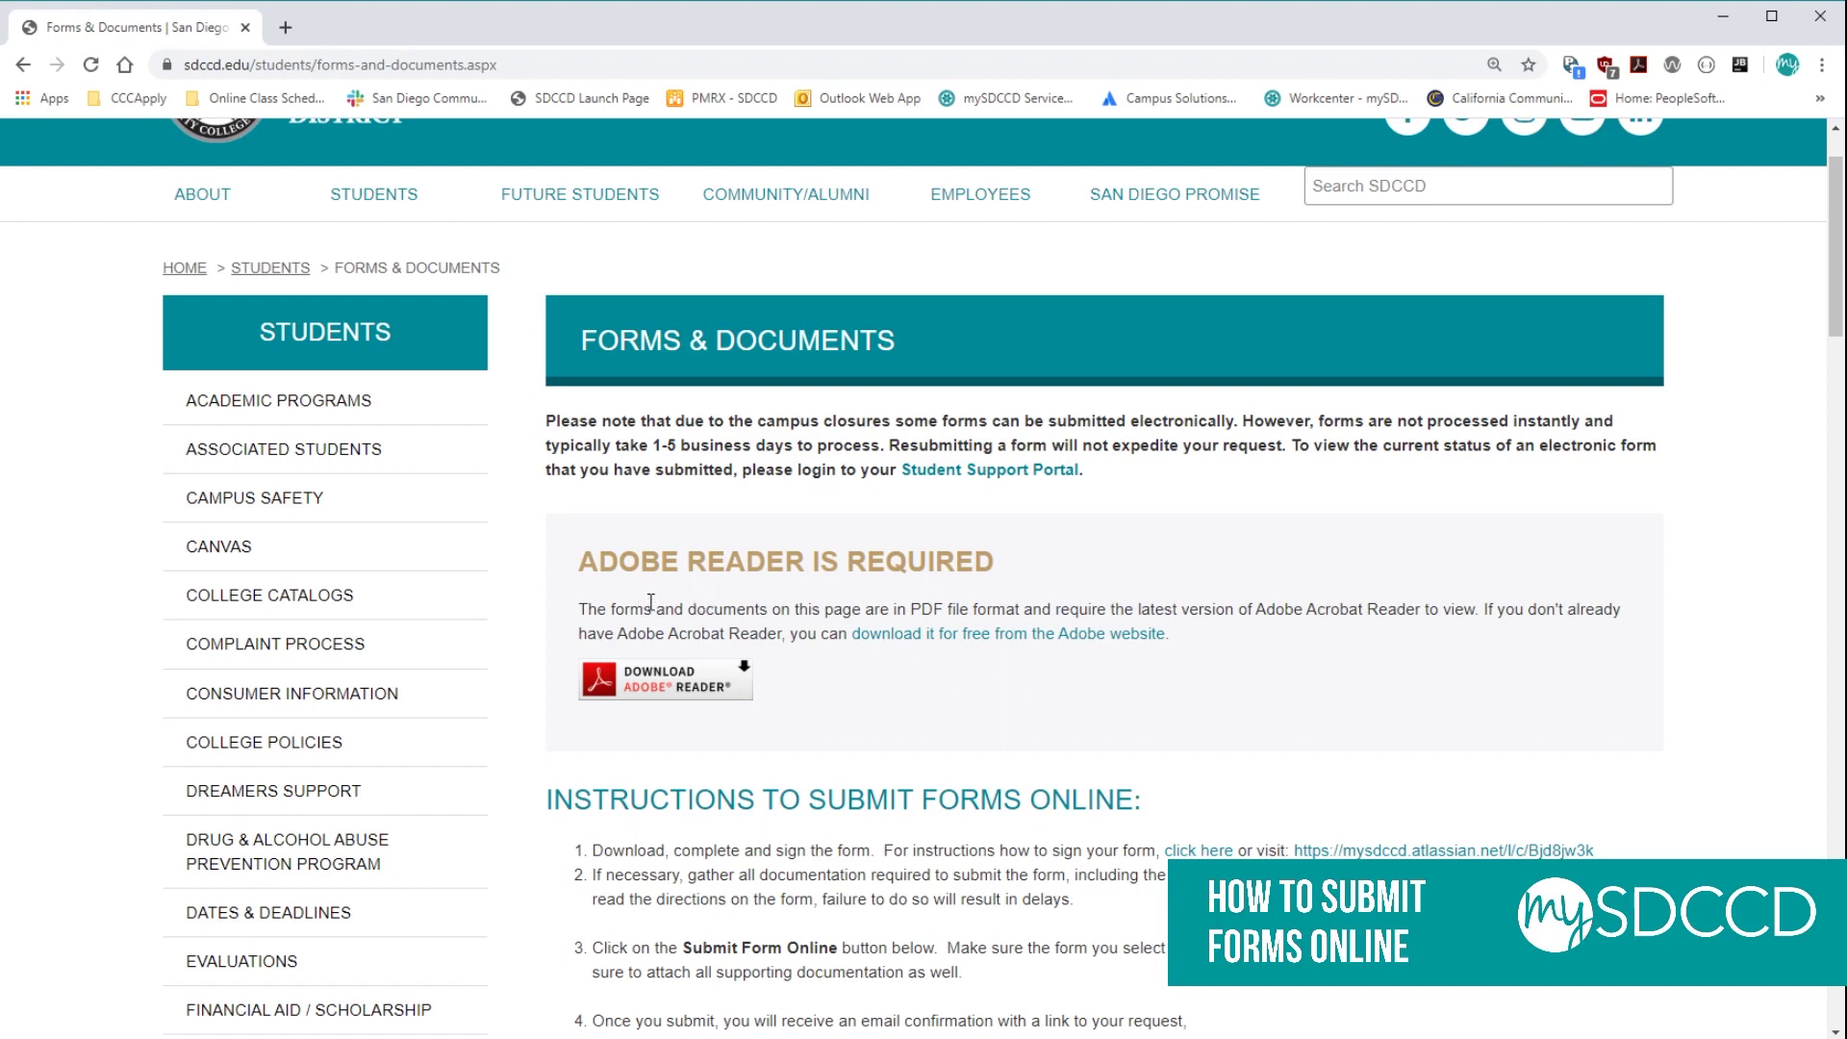
Scroll past the video to the Admissions Forms list and open the Consent to Release Student Records form.
scroll(660, 603, down, 2)
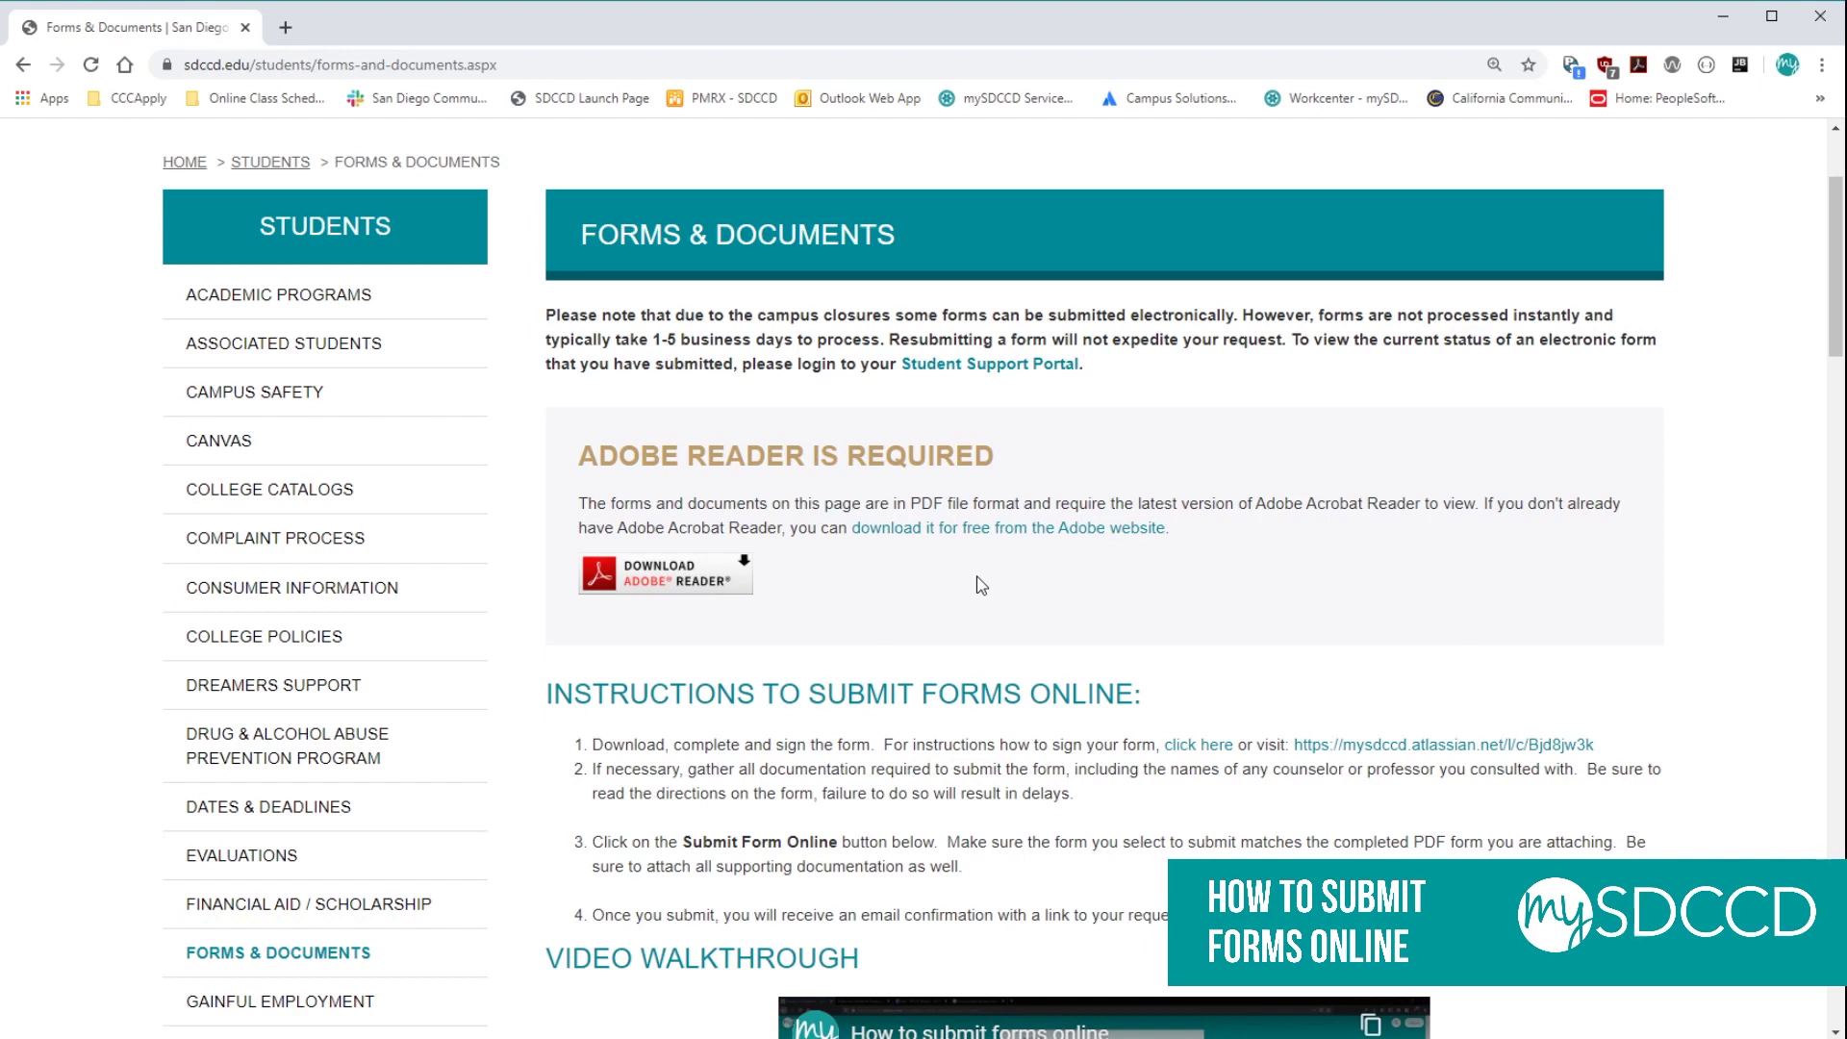
scroll(980, 584, down, 1)
scroll(965, 568, down, 2)
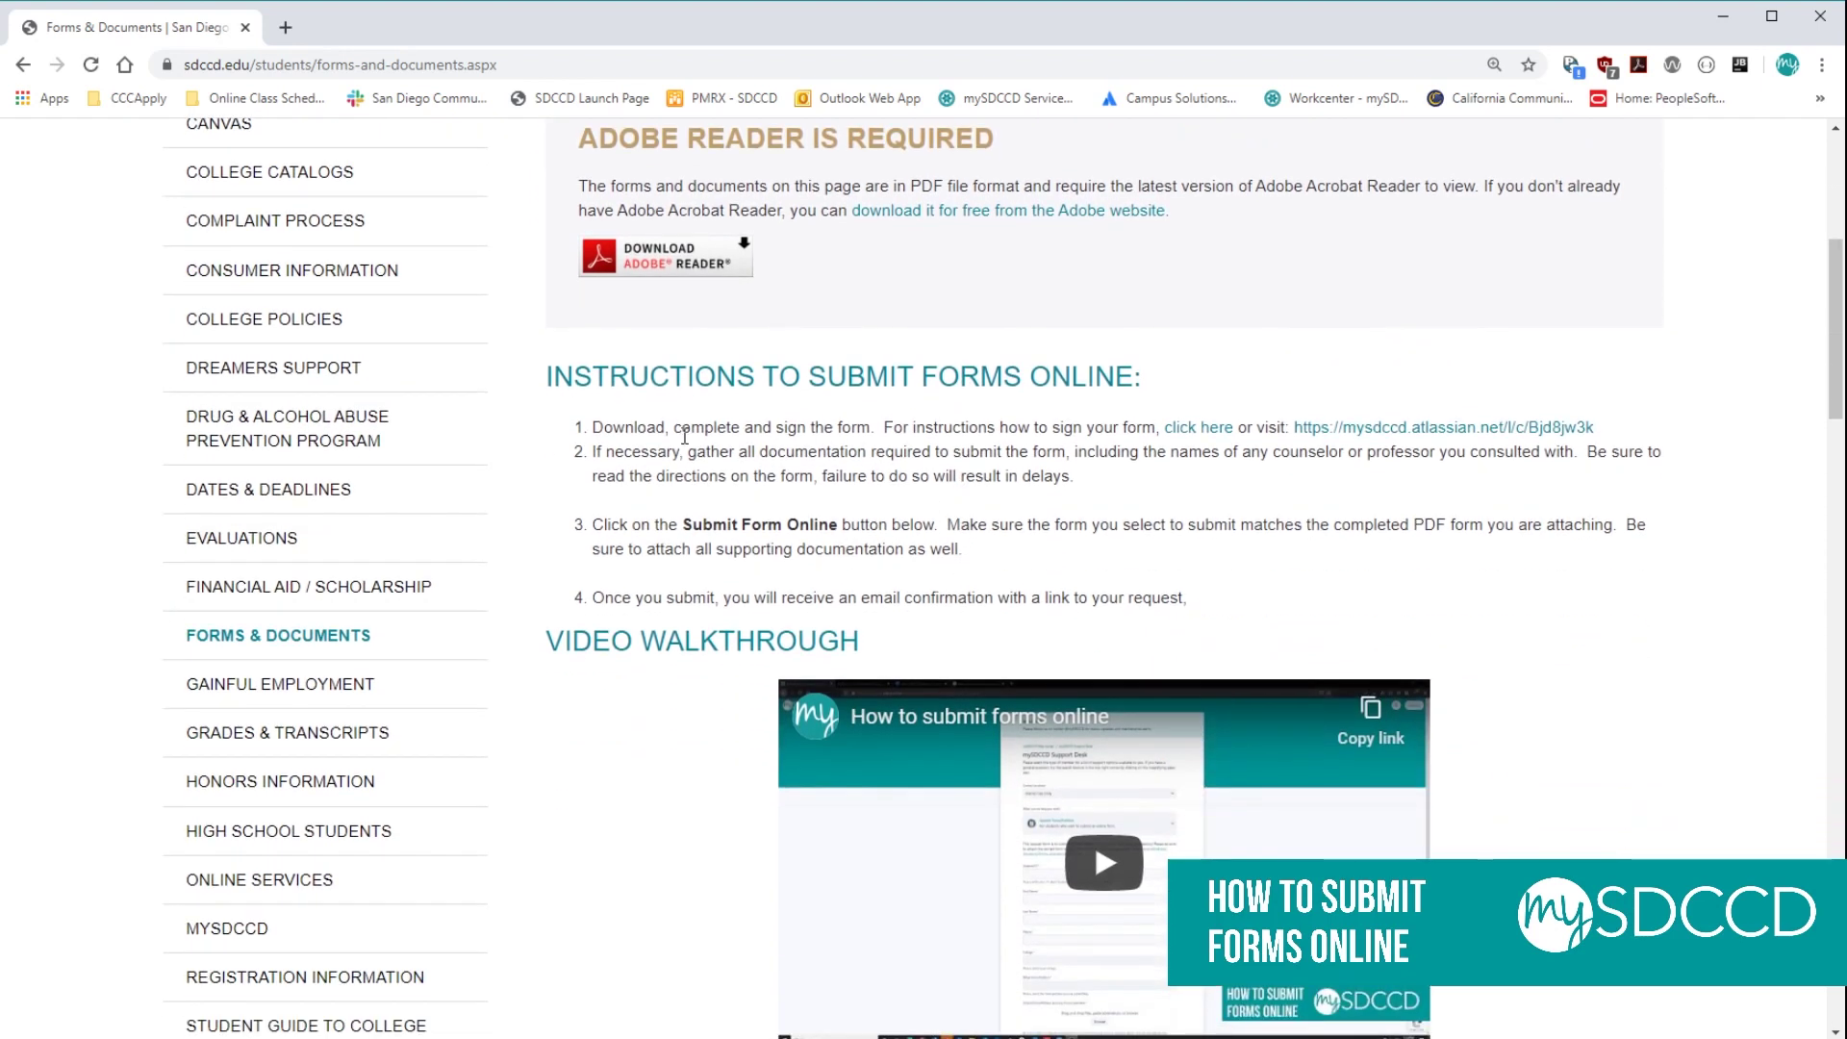
scroll(670, 515, down, 2)
scroll(664, 516, down, 2)
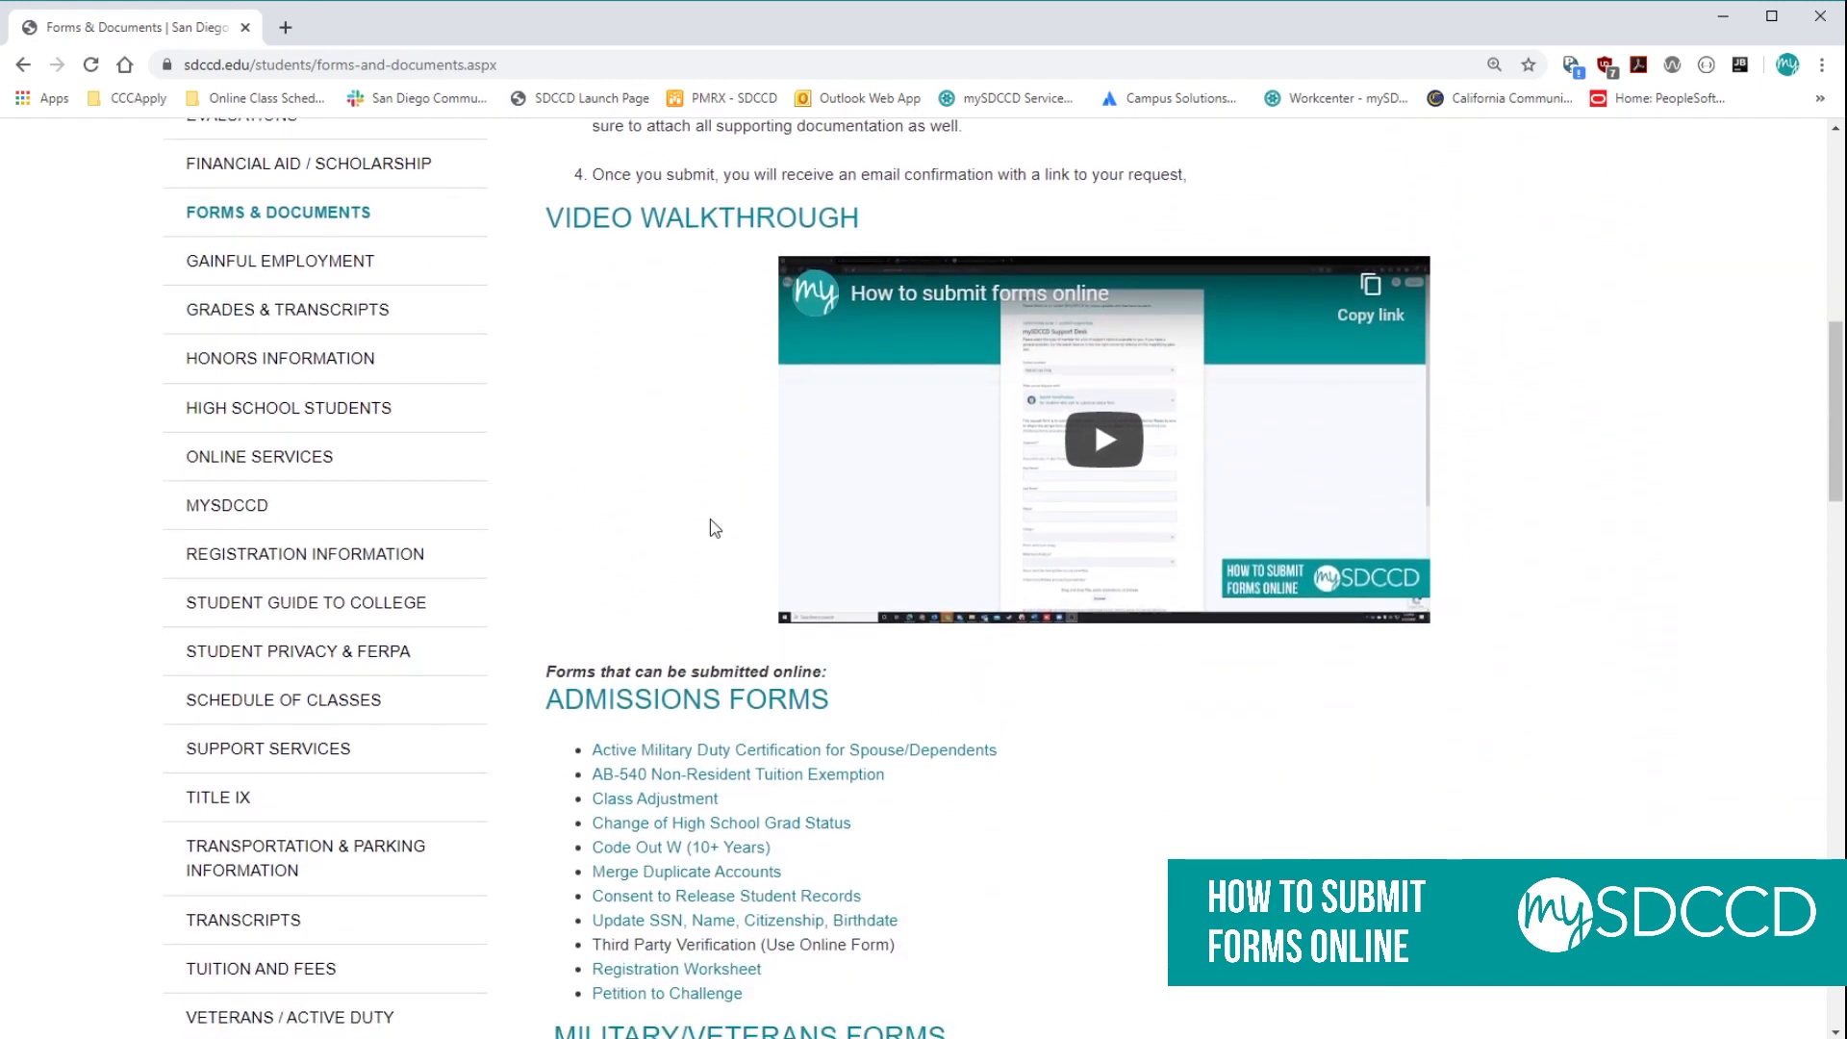
scroll(1001, 640, down, 3)
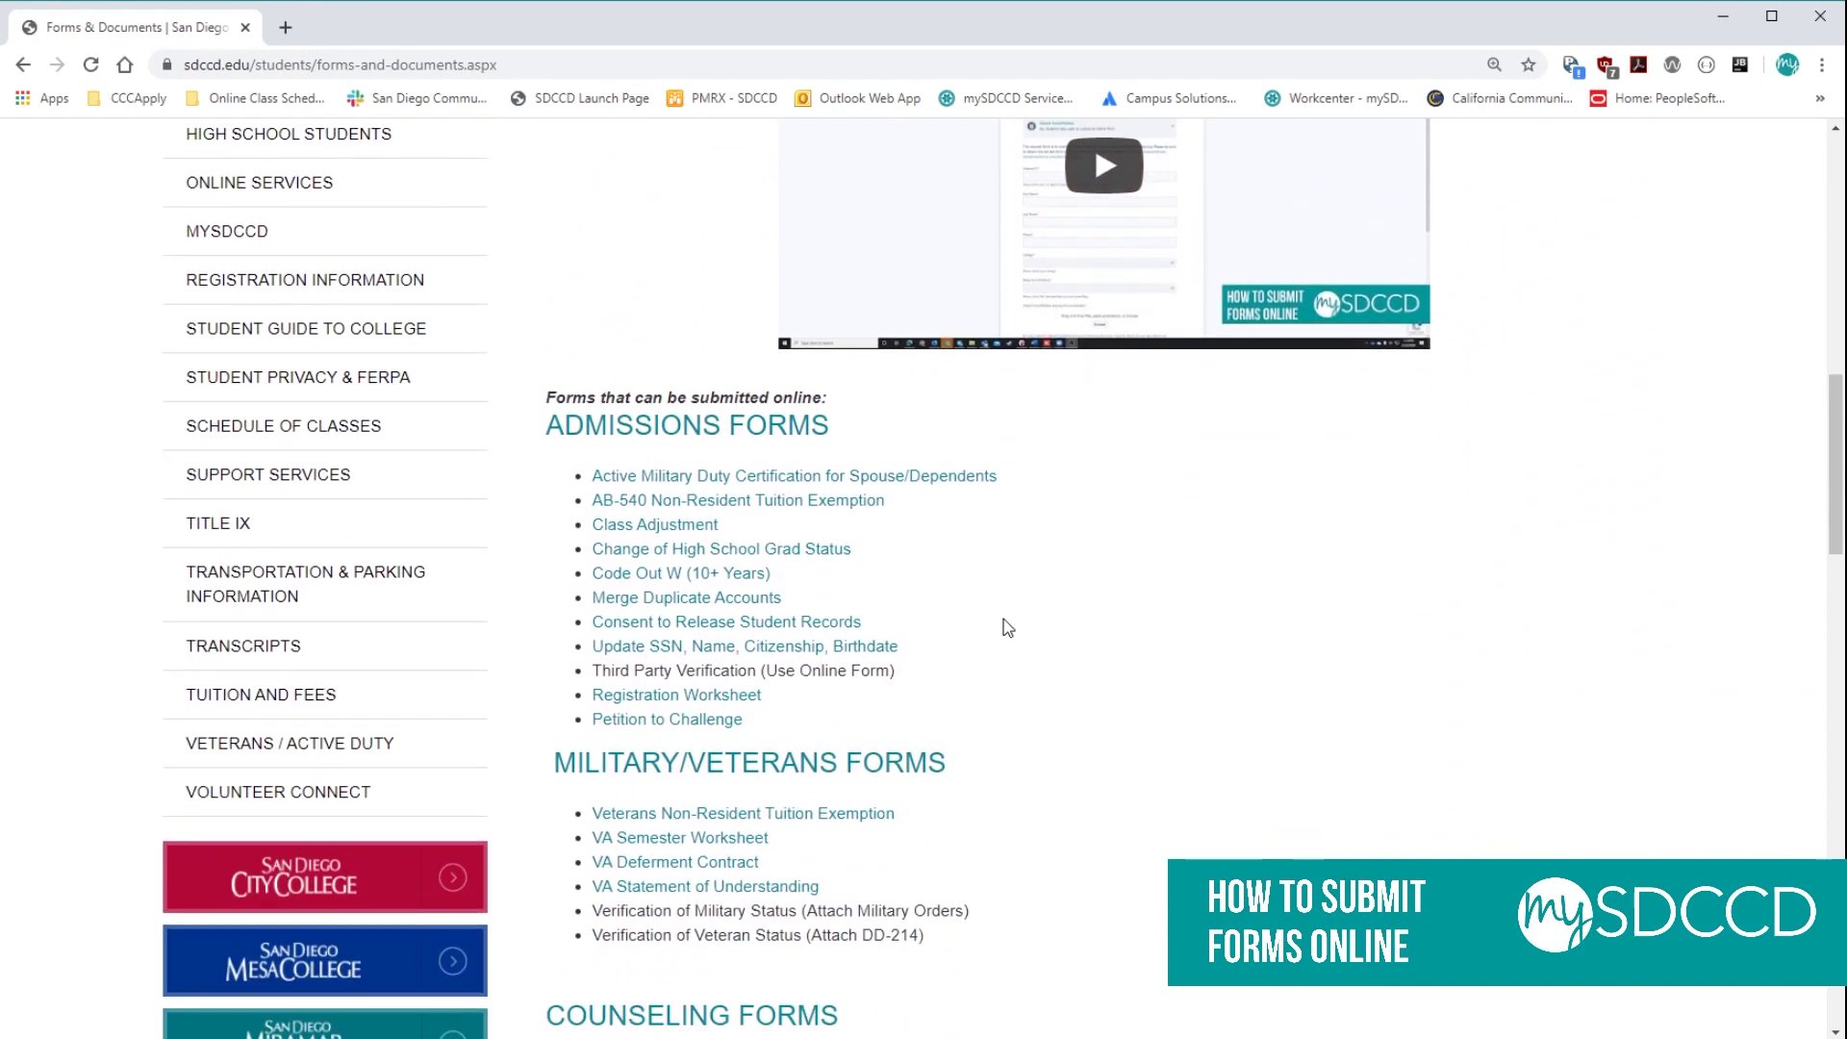
scroll(1003, 620, down, 2)
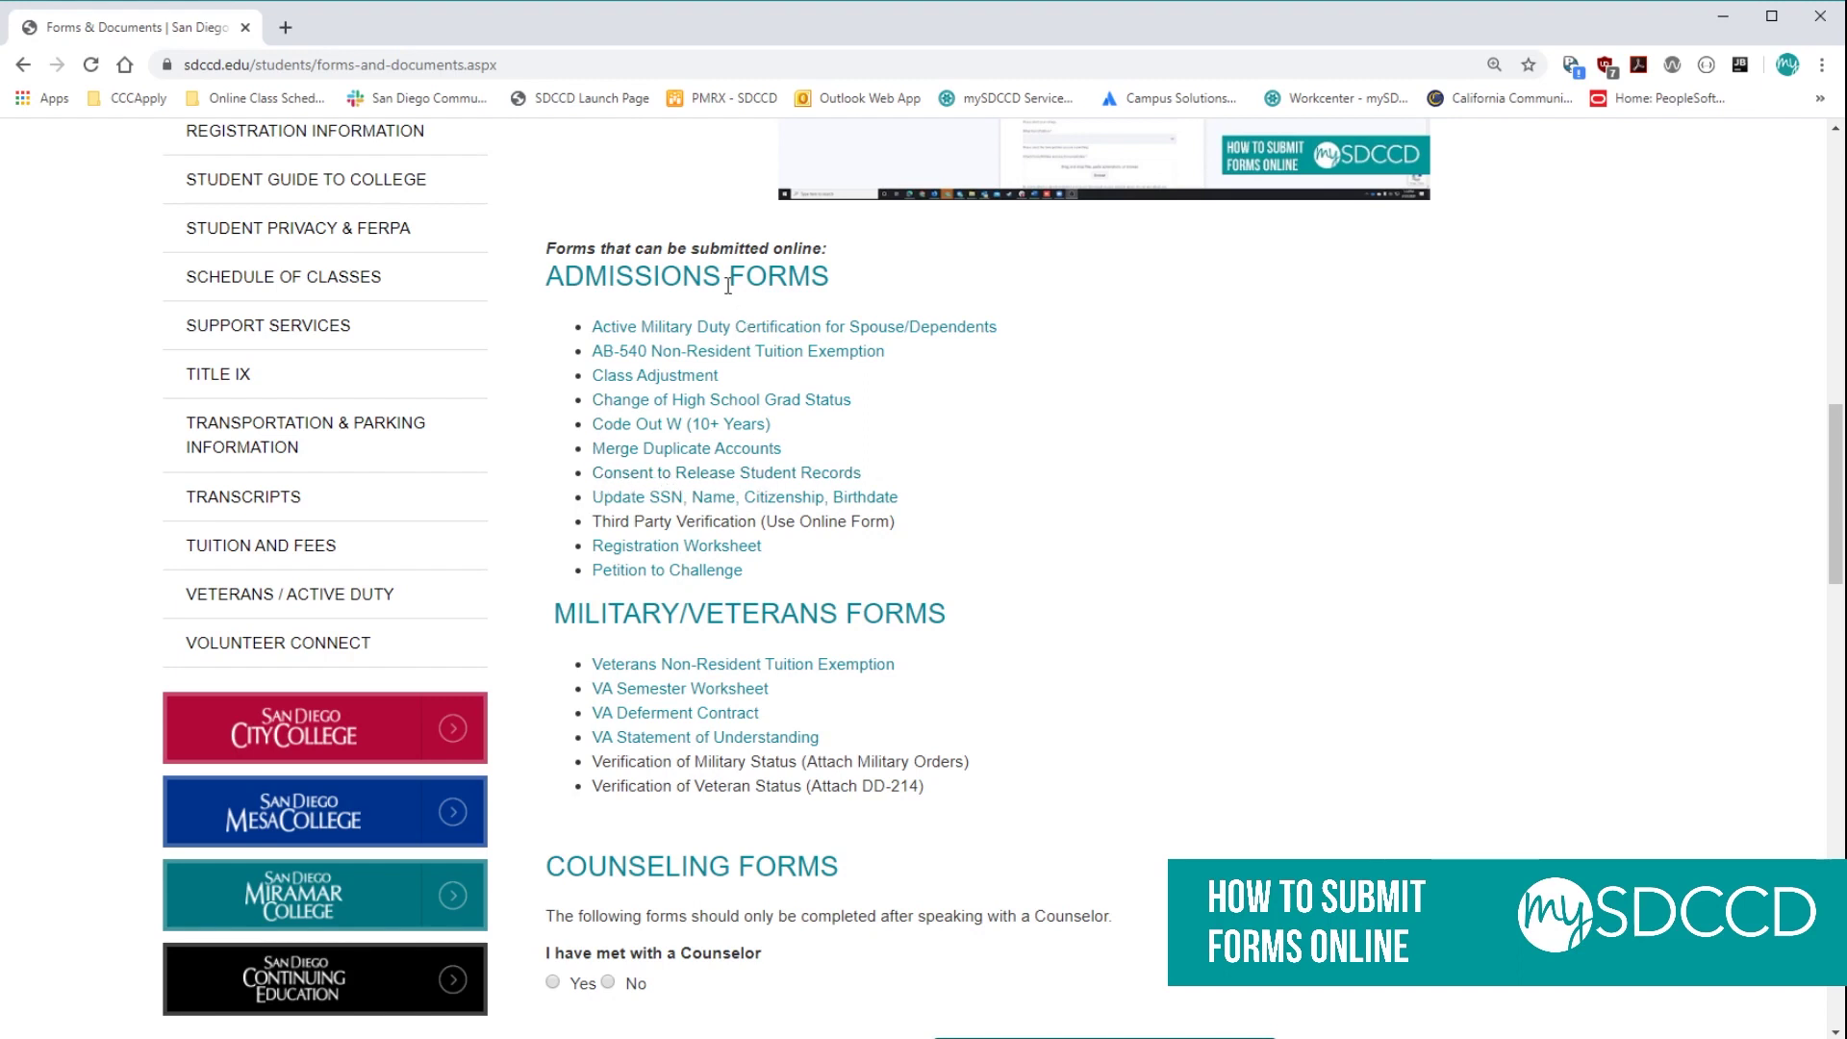
click(767, 474)
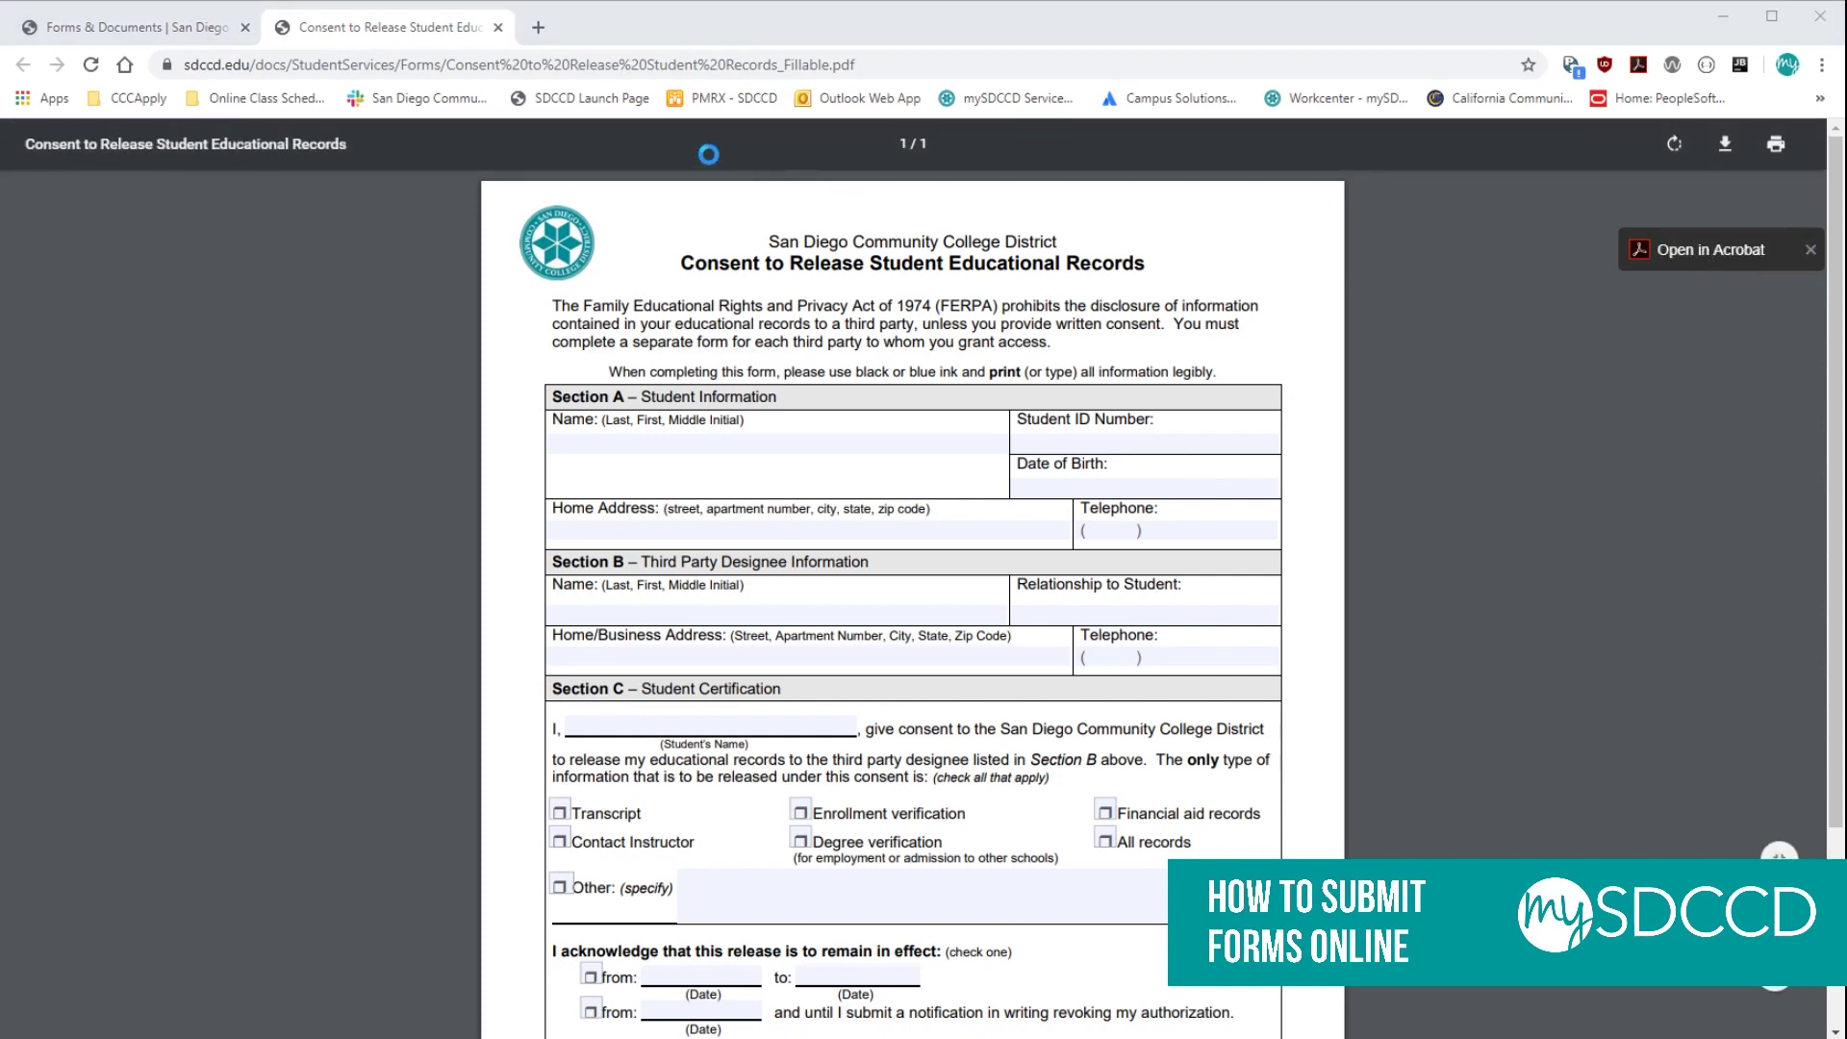
Open the Consent to Release PDF in Adobe Acrobat.
click(497, 27)
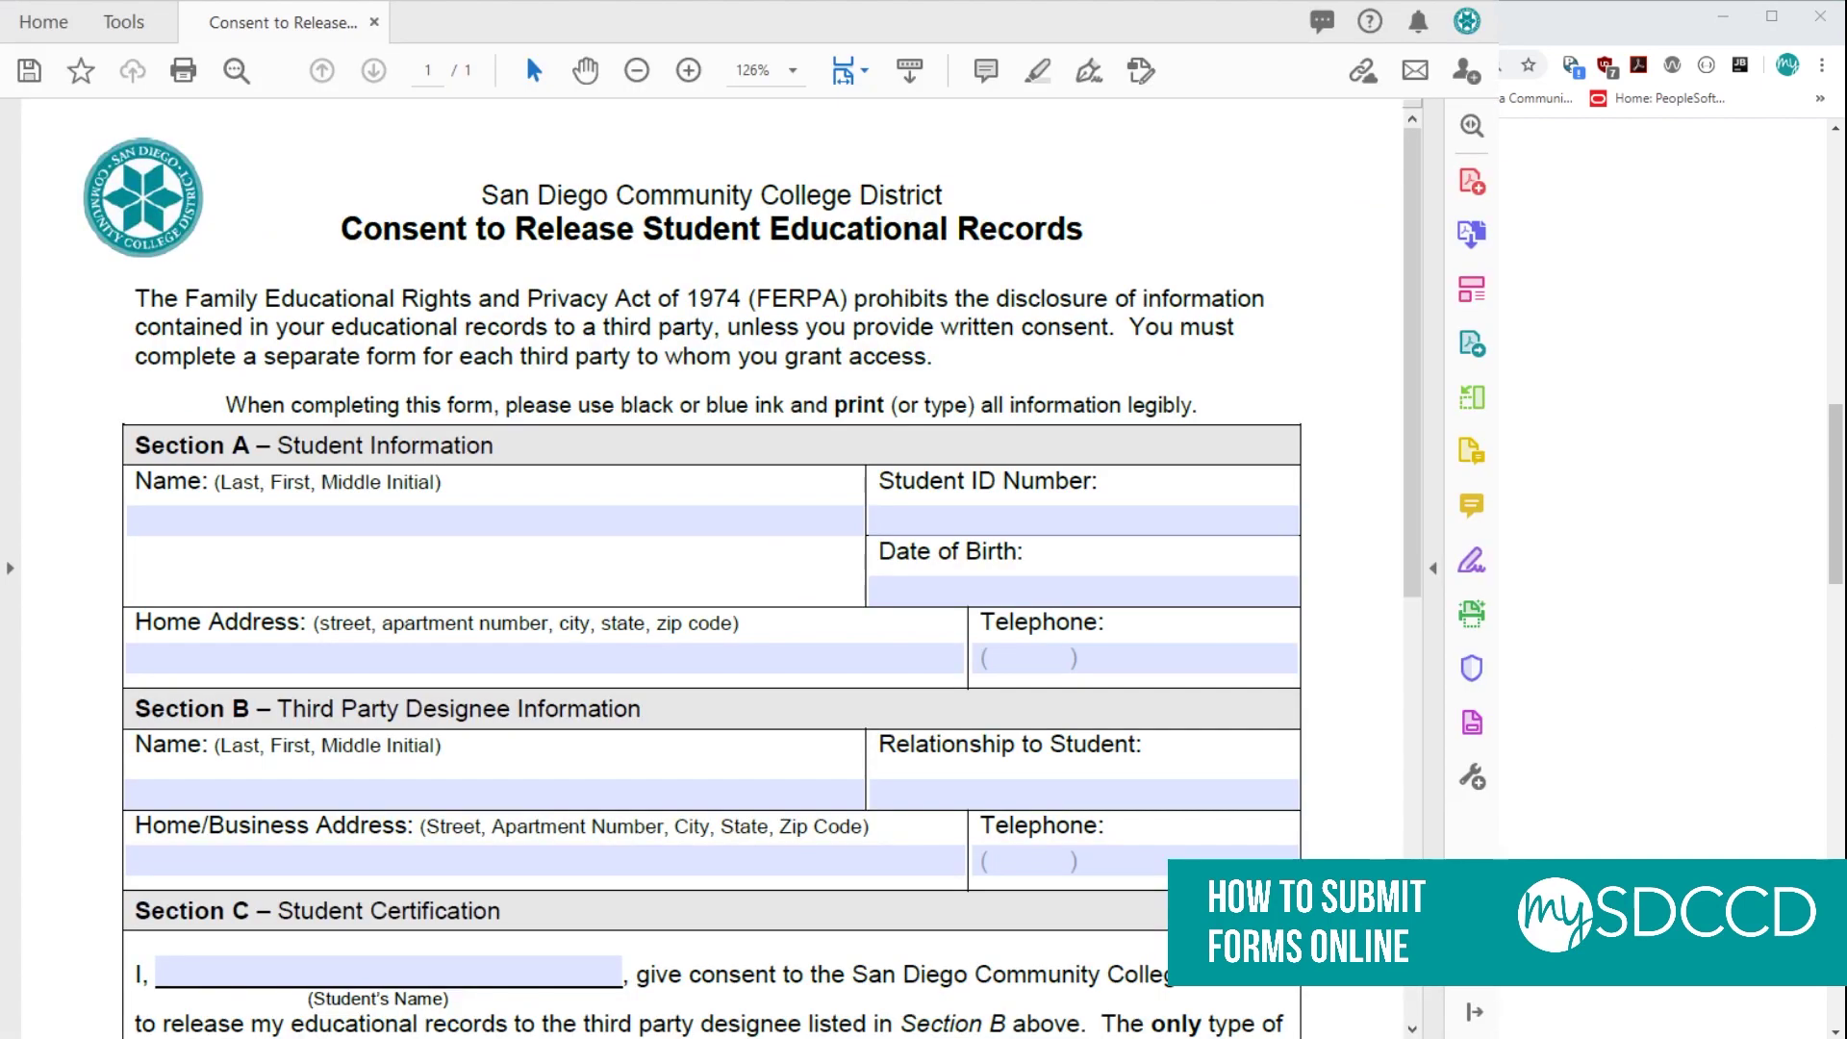
Enter the student's name and student ID number in Section A.
click(453, 509)
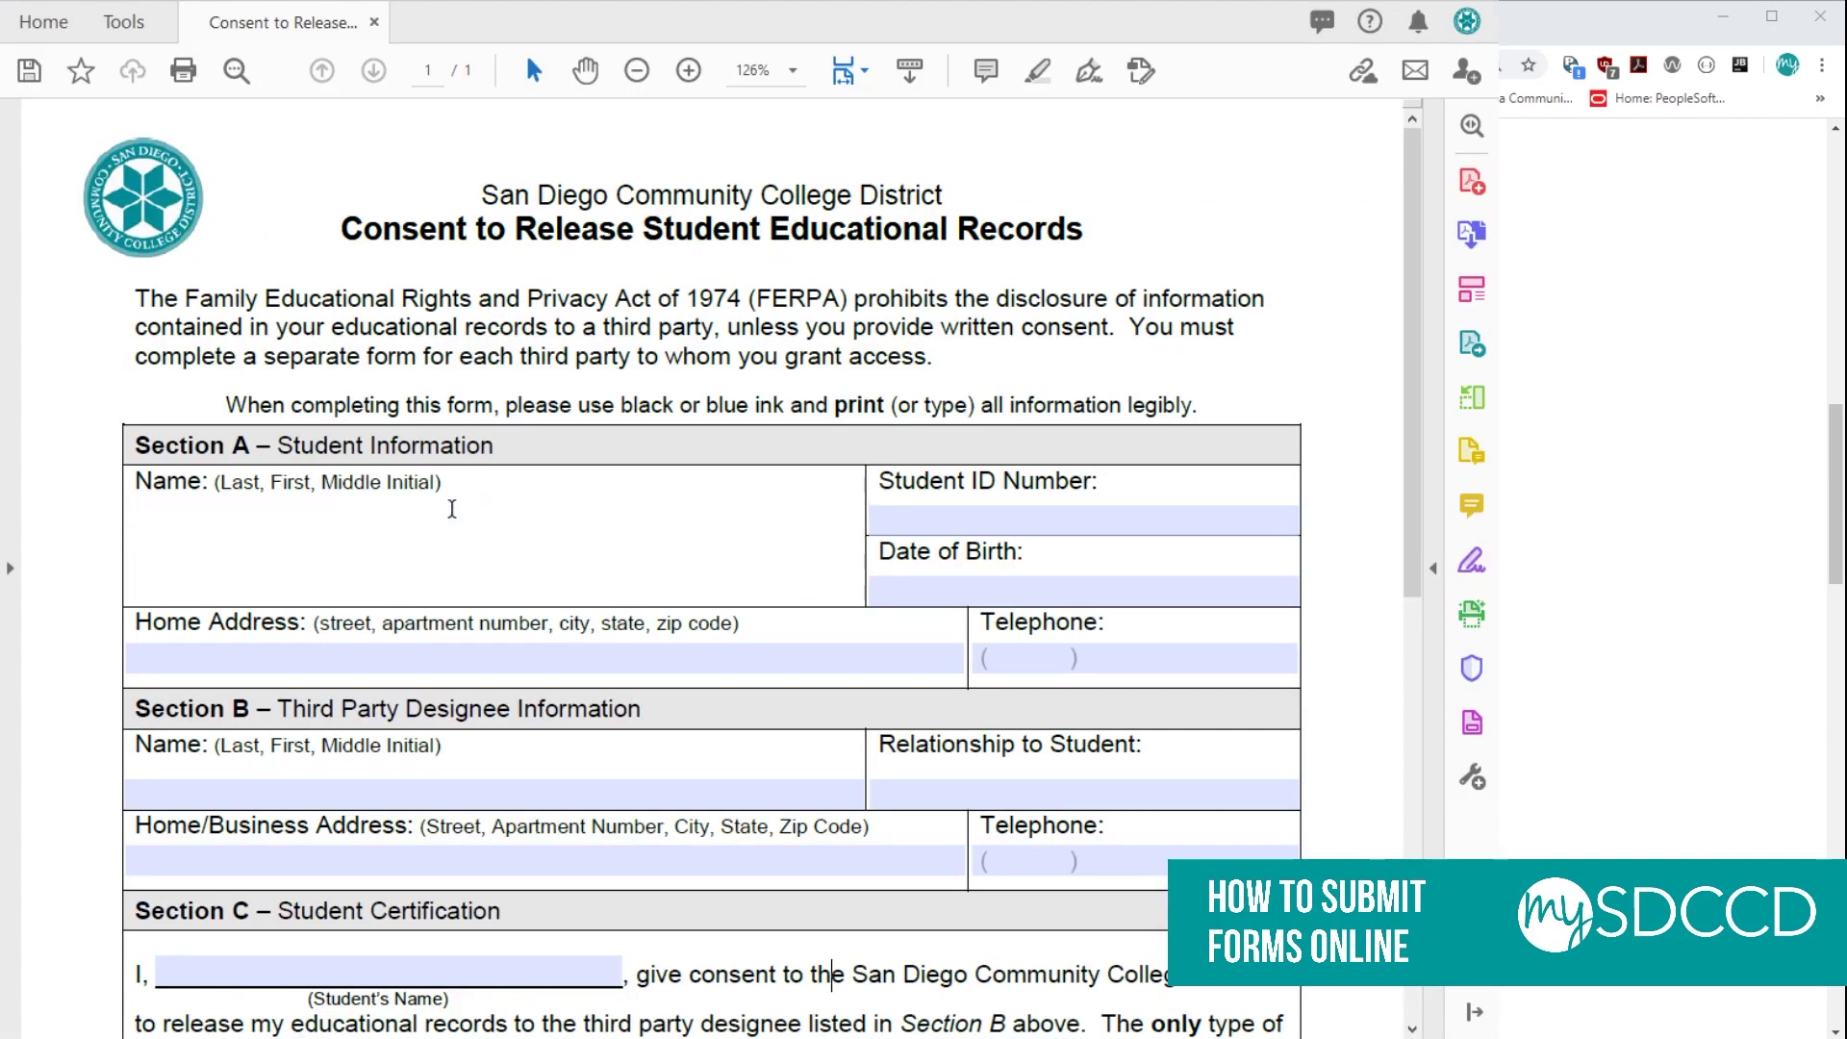
text(DeVore, Sample)
scroll(693, 500, down, 1)
click(941, 462)
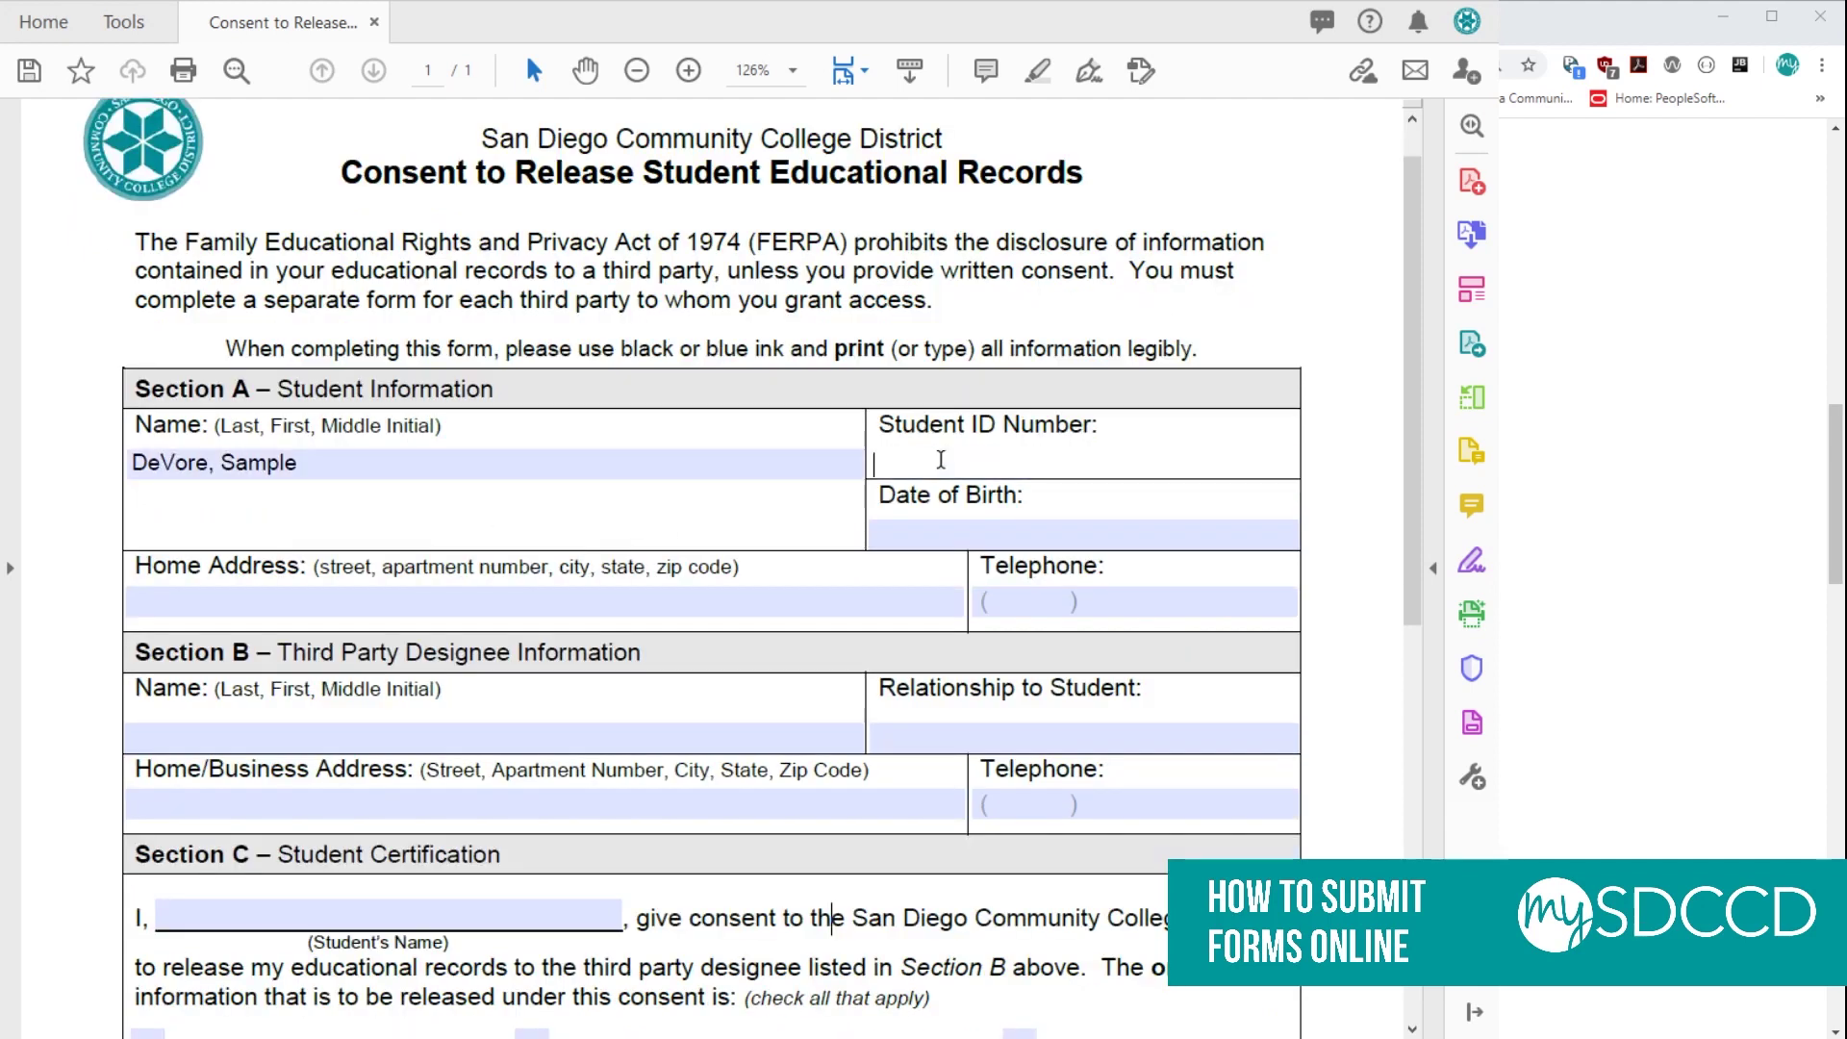
text(1234567890)
Date the student signature line 04/08/2020.
scroll(584, 306, down, 2)
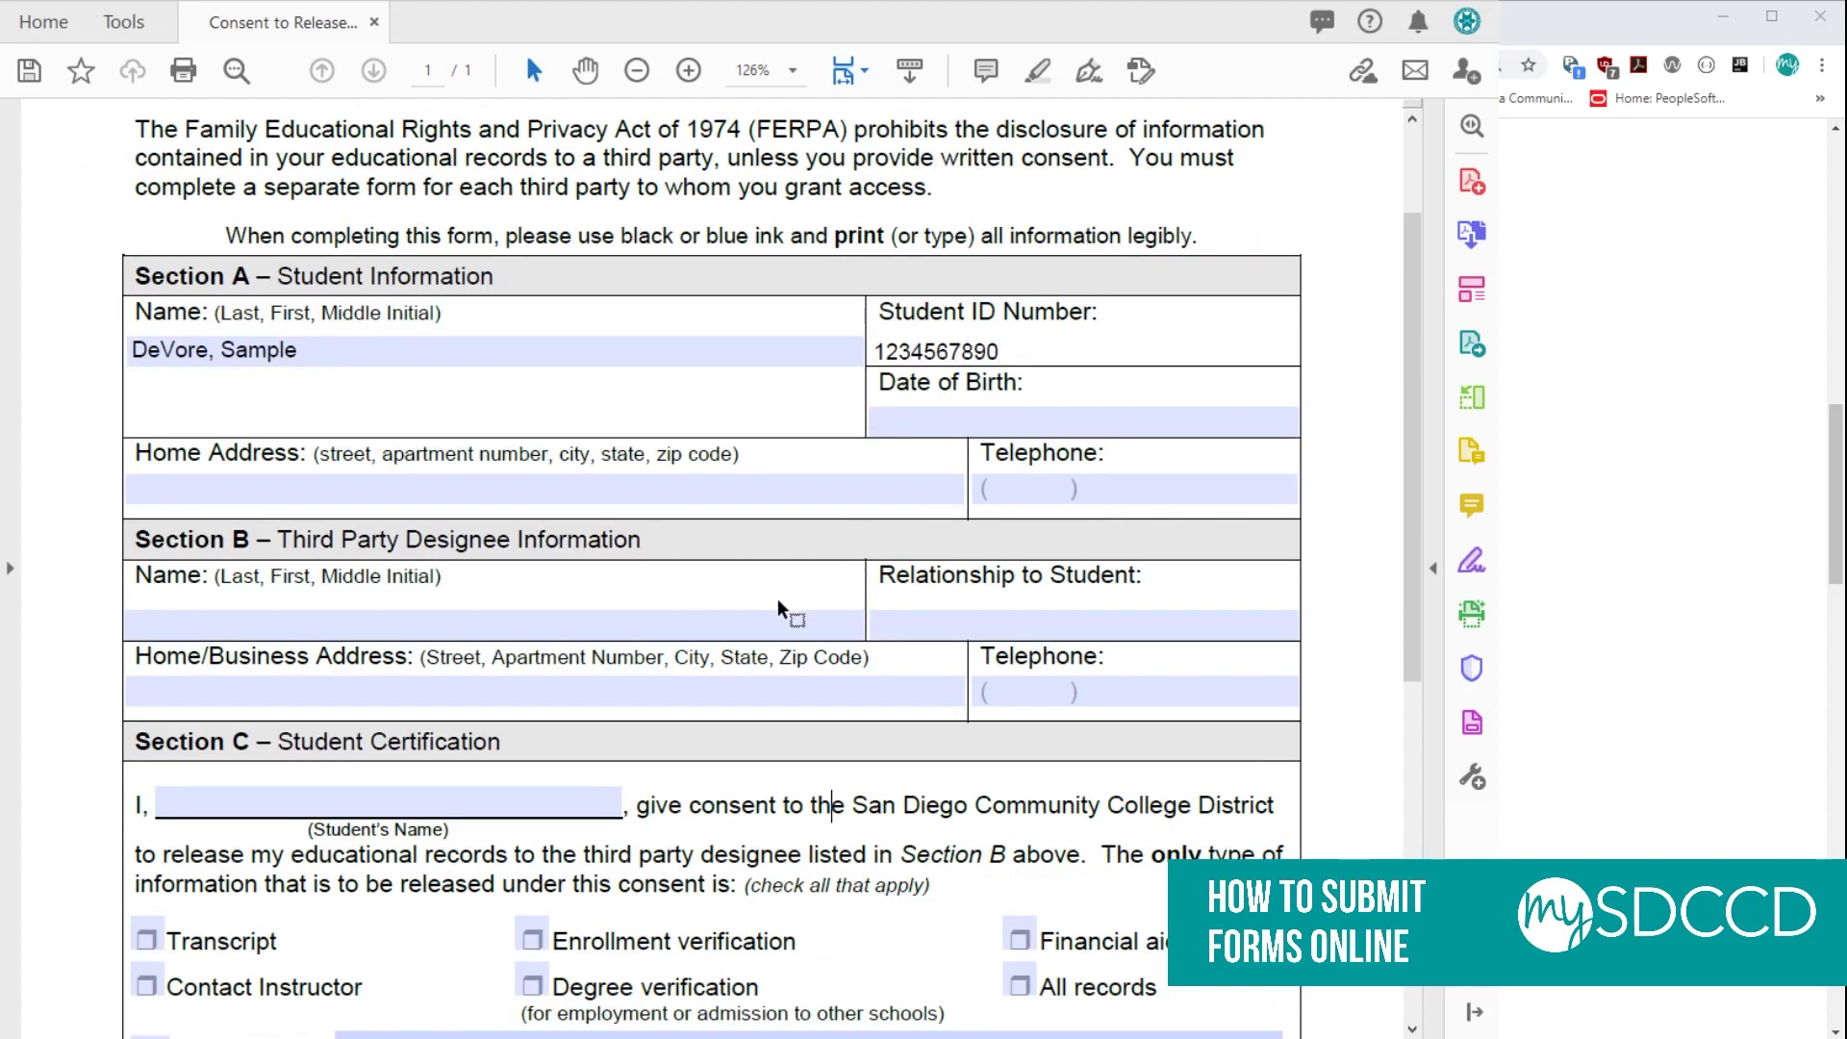
scroll(781, 616, down, 1)
click(774, 625)
scroll(775, 630, down, 1)
scroll(772, 634, down, 3)
click(639, 435)
scroll(639, 435, down, 3)
scroll(389, 582, down, 2)
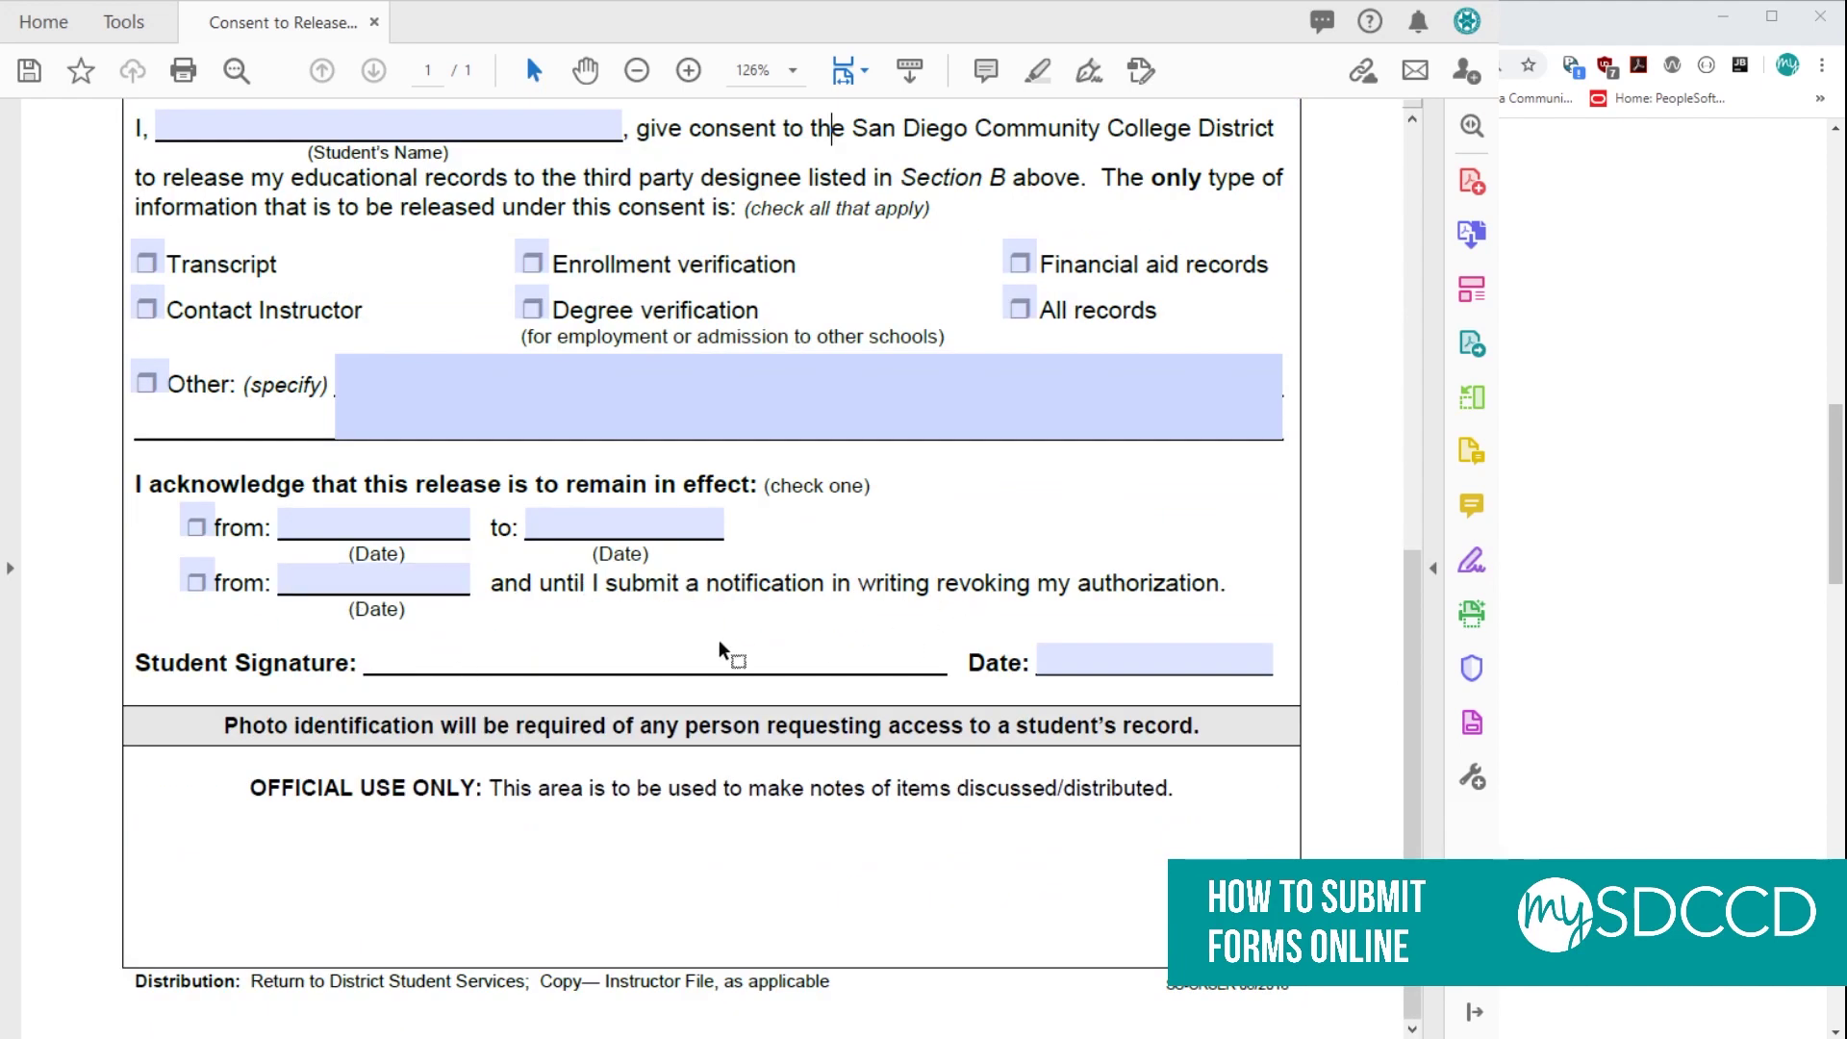
click(1066, 660)
text(0)
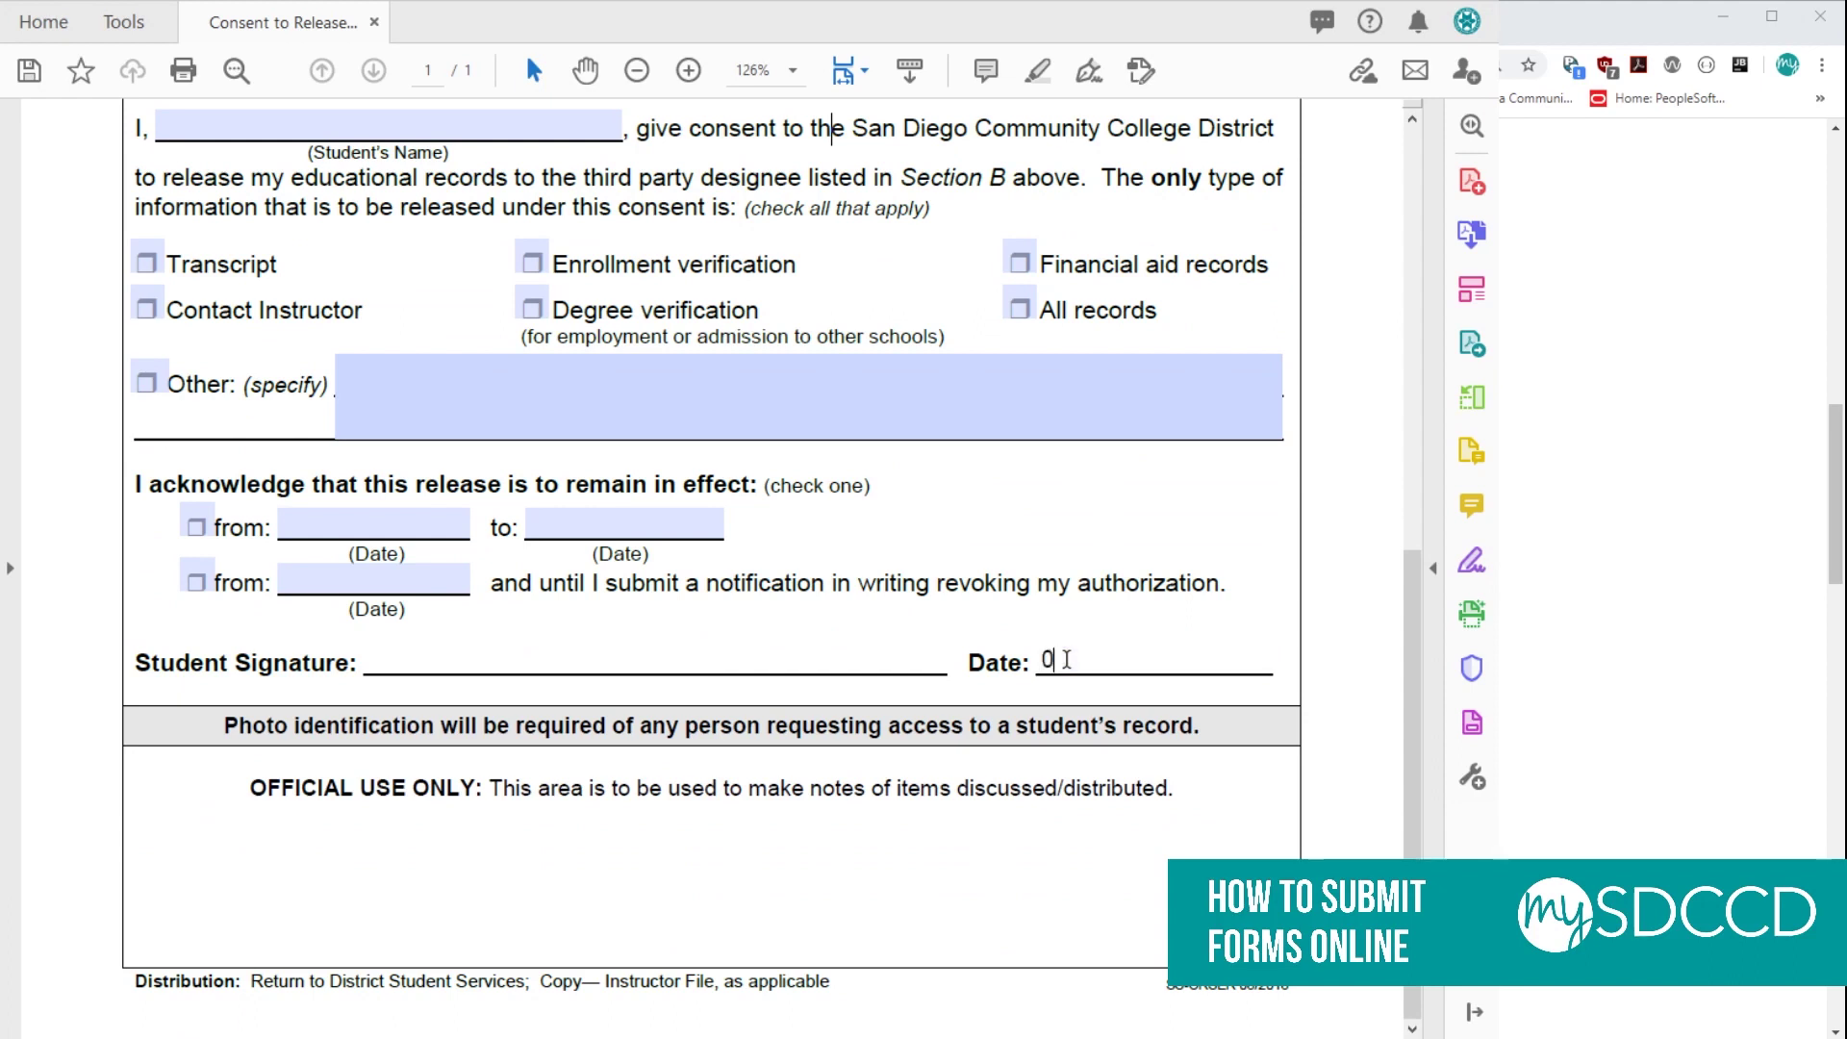
text(4/08/2020)
click(975, 603)
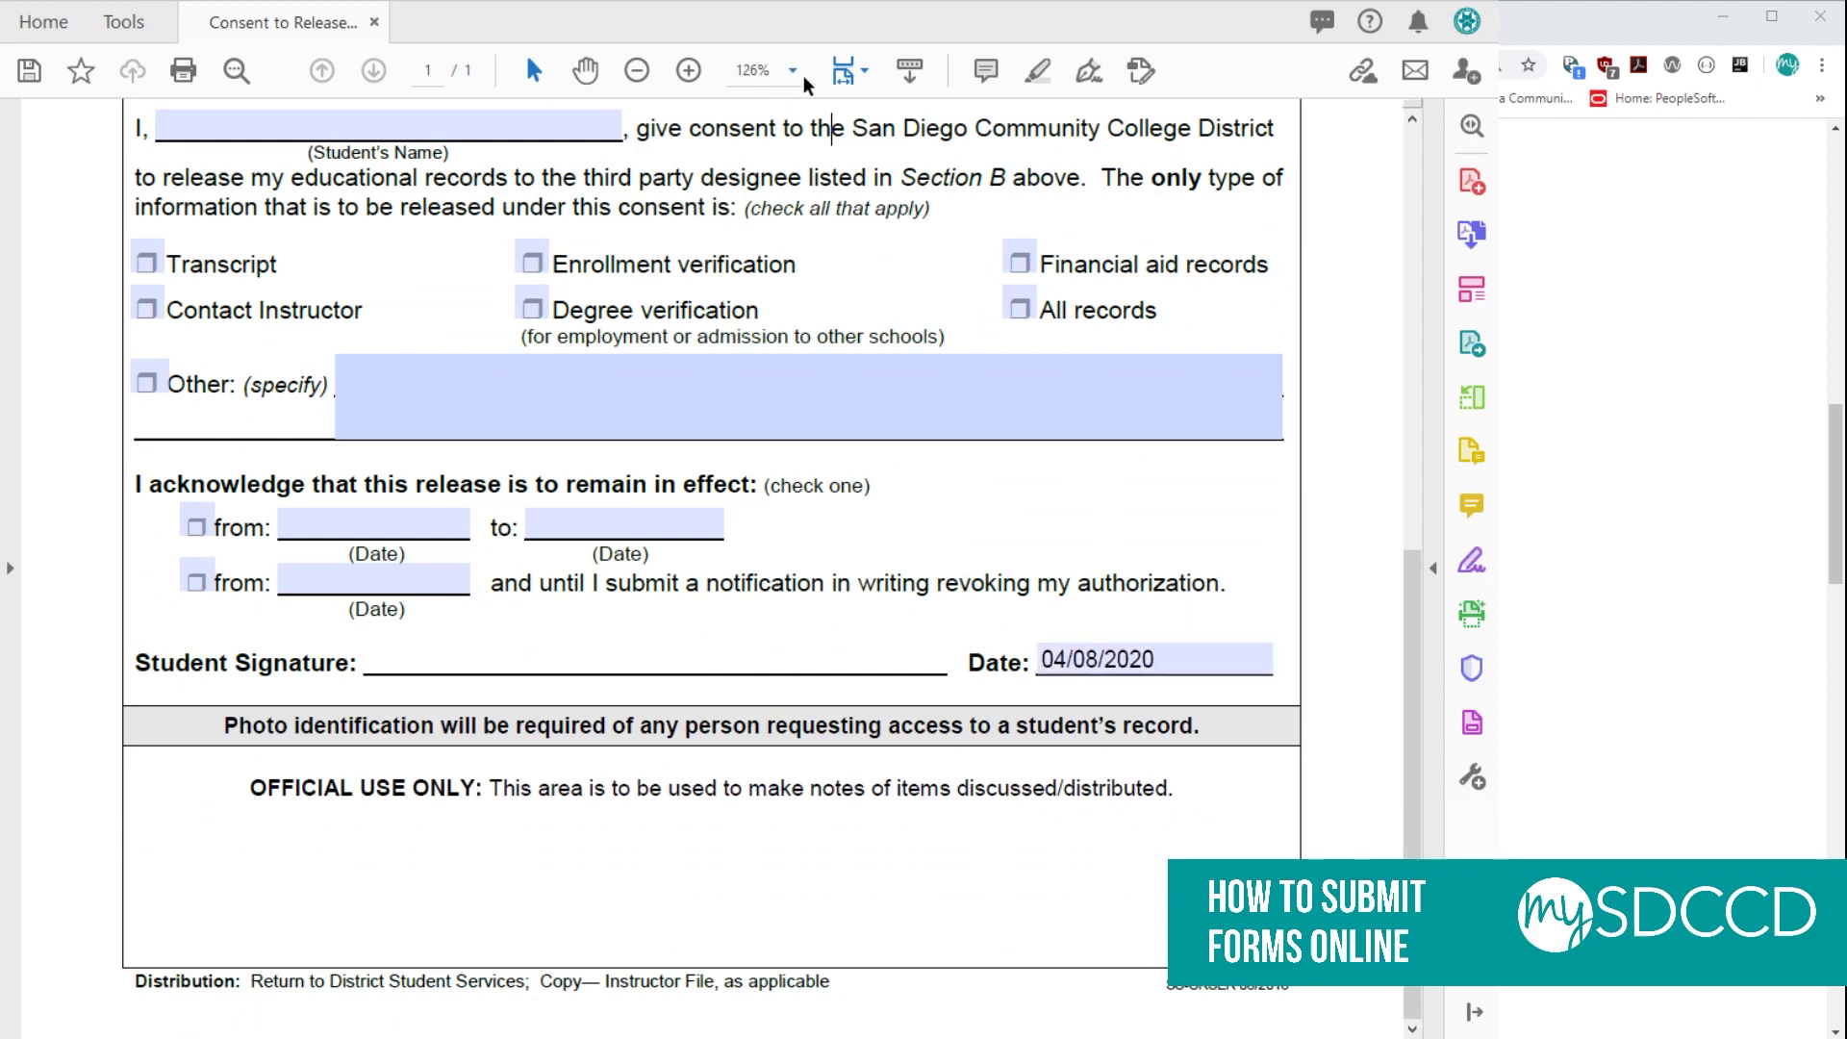
Place a signature on the Student Signature line using Fill & Sign.
click(1088, 71)
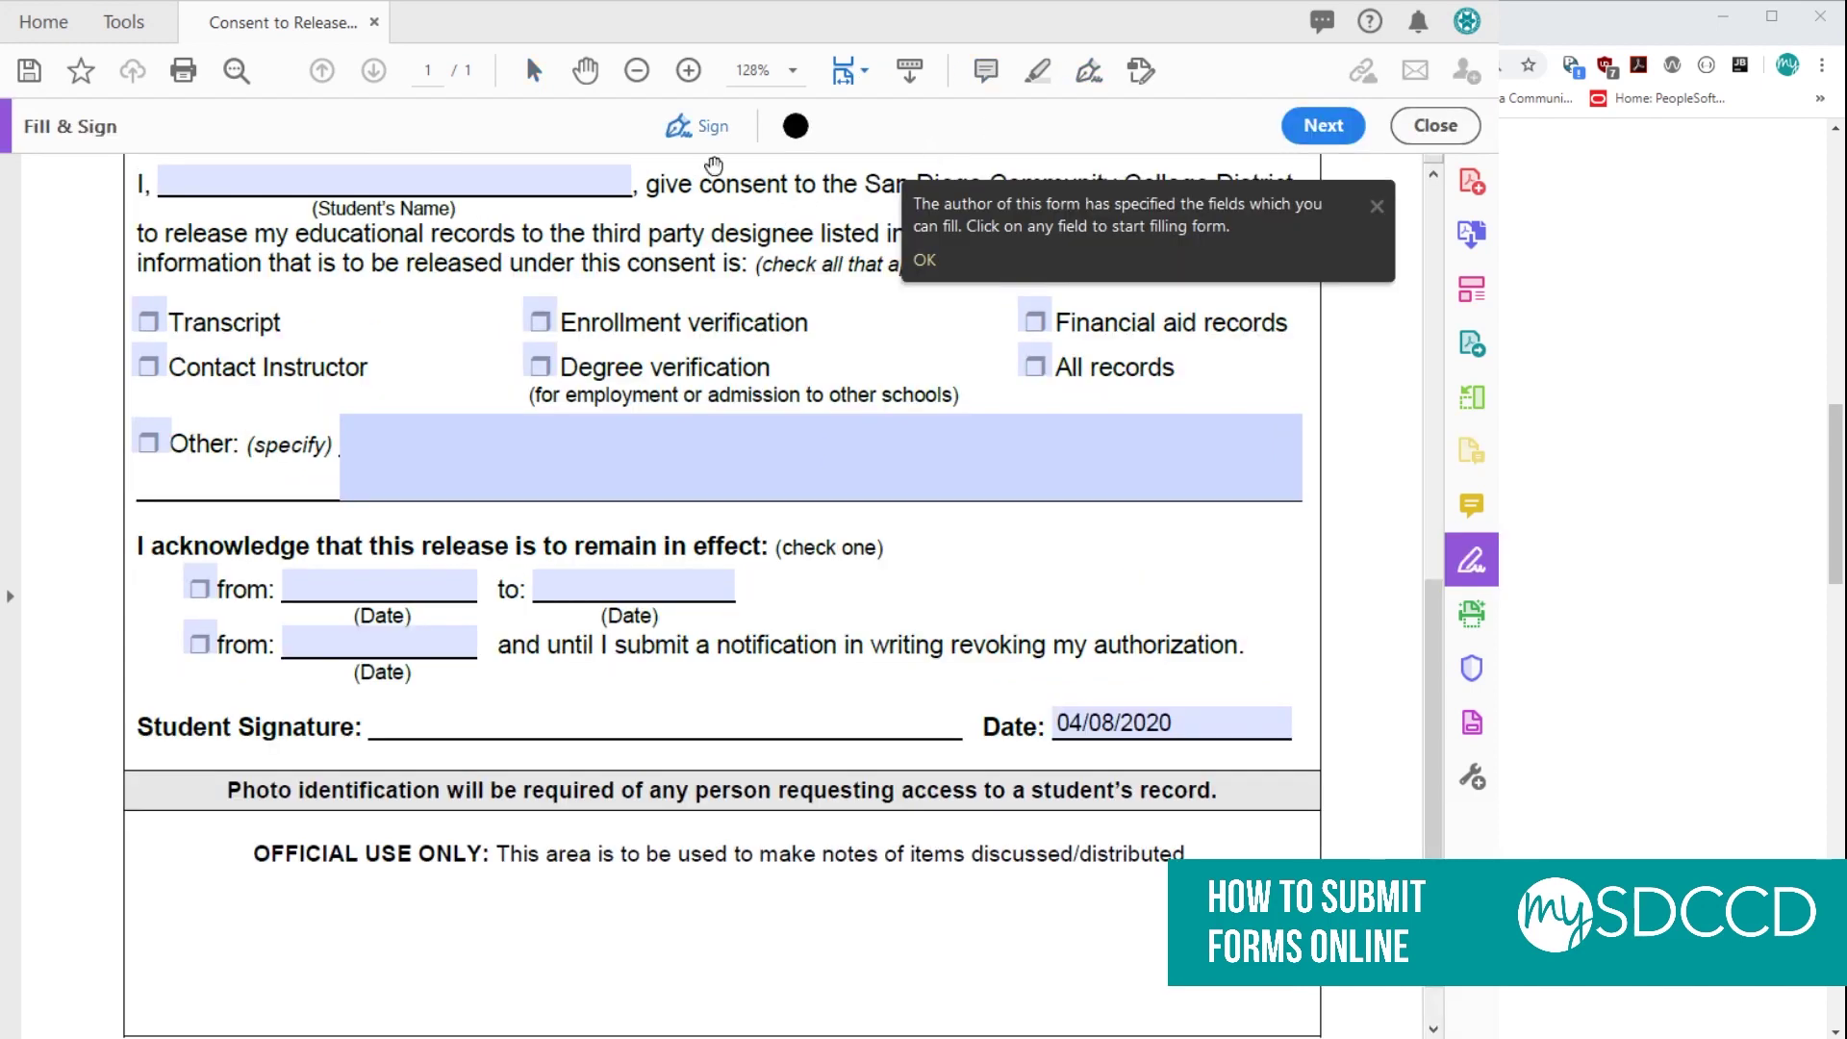
click(524, 716)
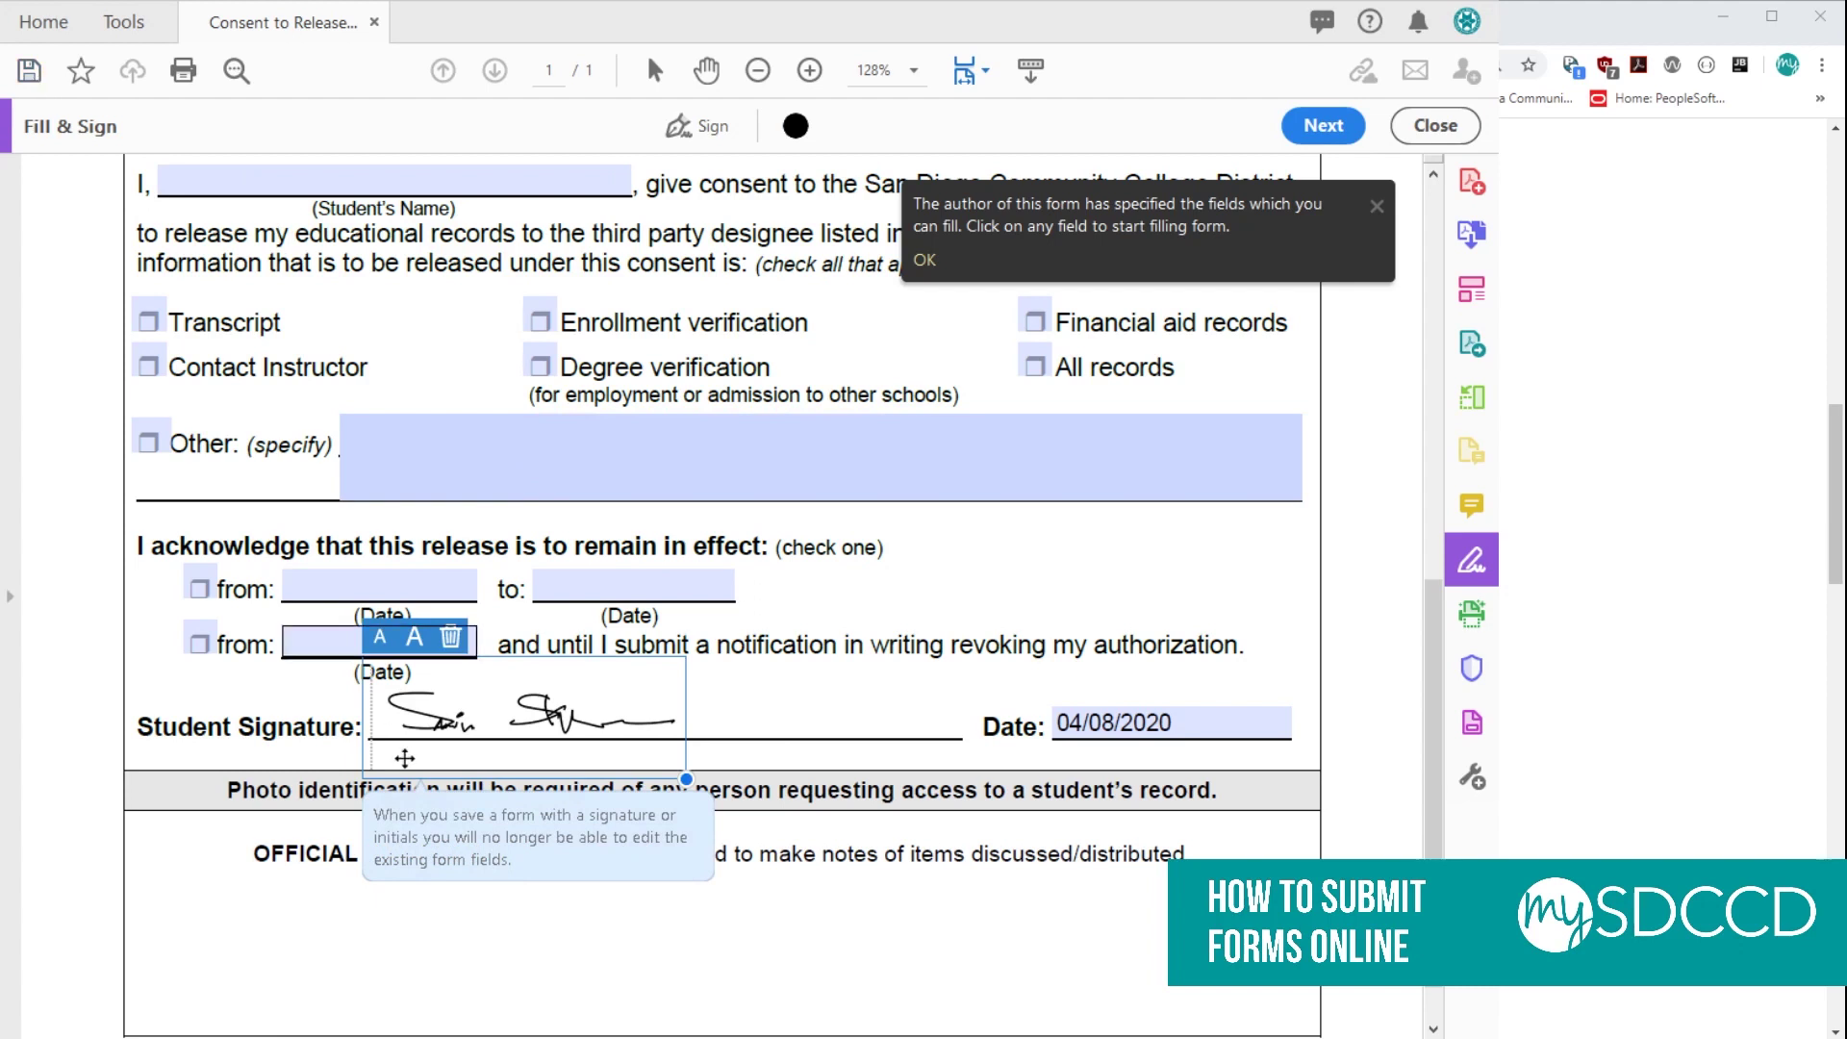
click(46, 77)
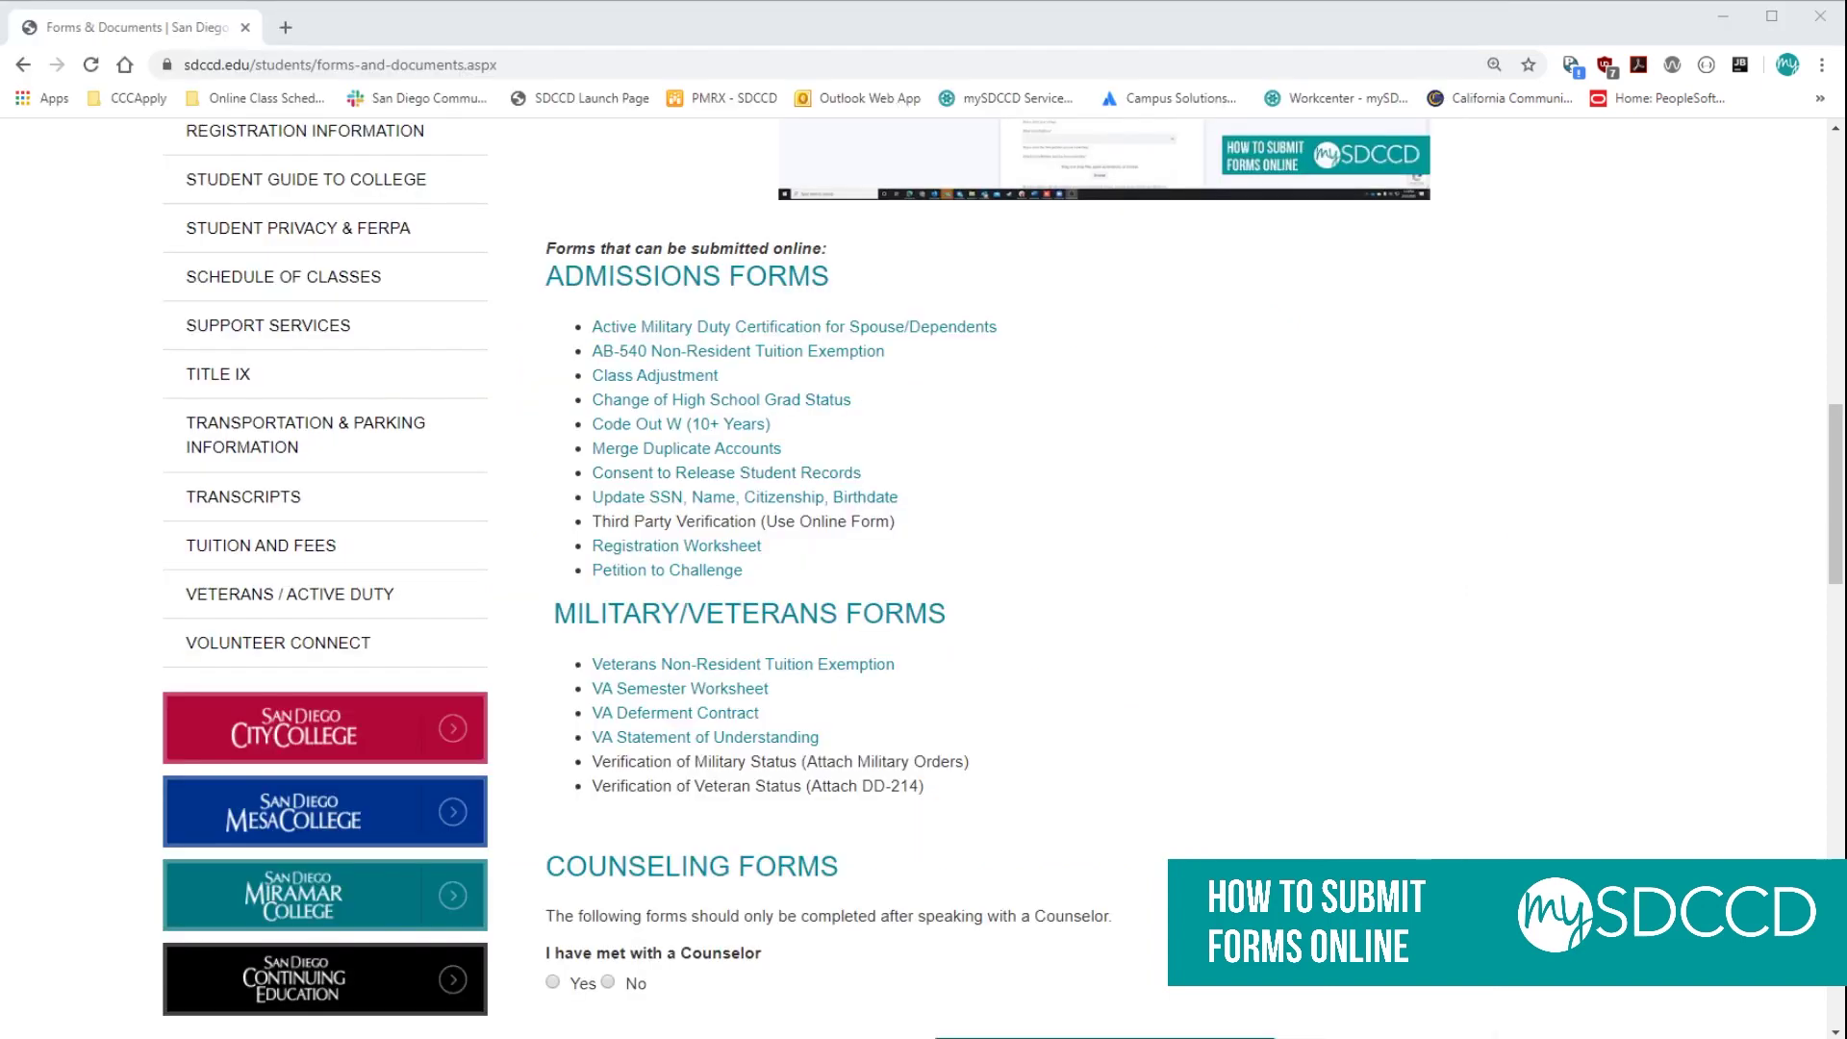
Scroll down the Forms & Documents page and choose Submit Form Online.
scroll(969, 569, down, 2)
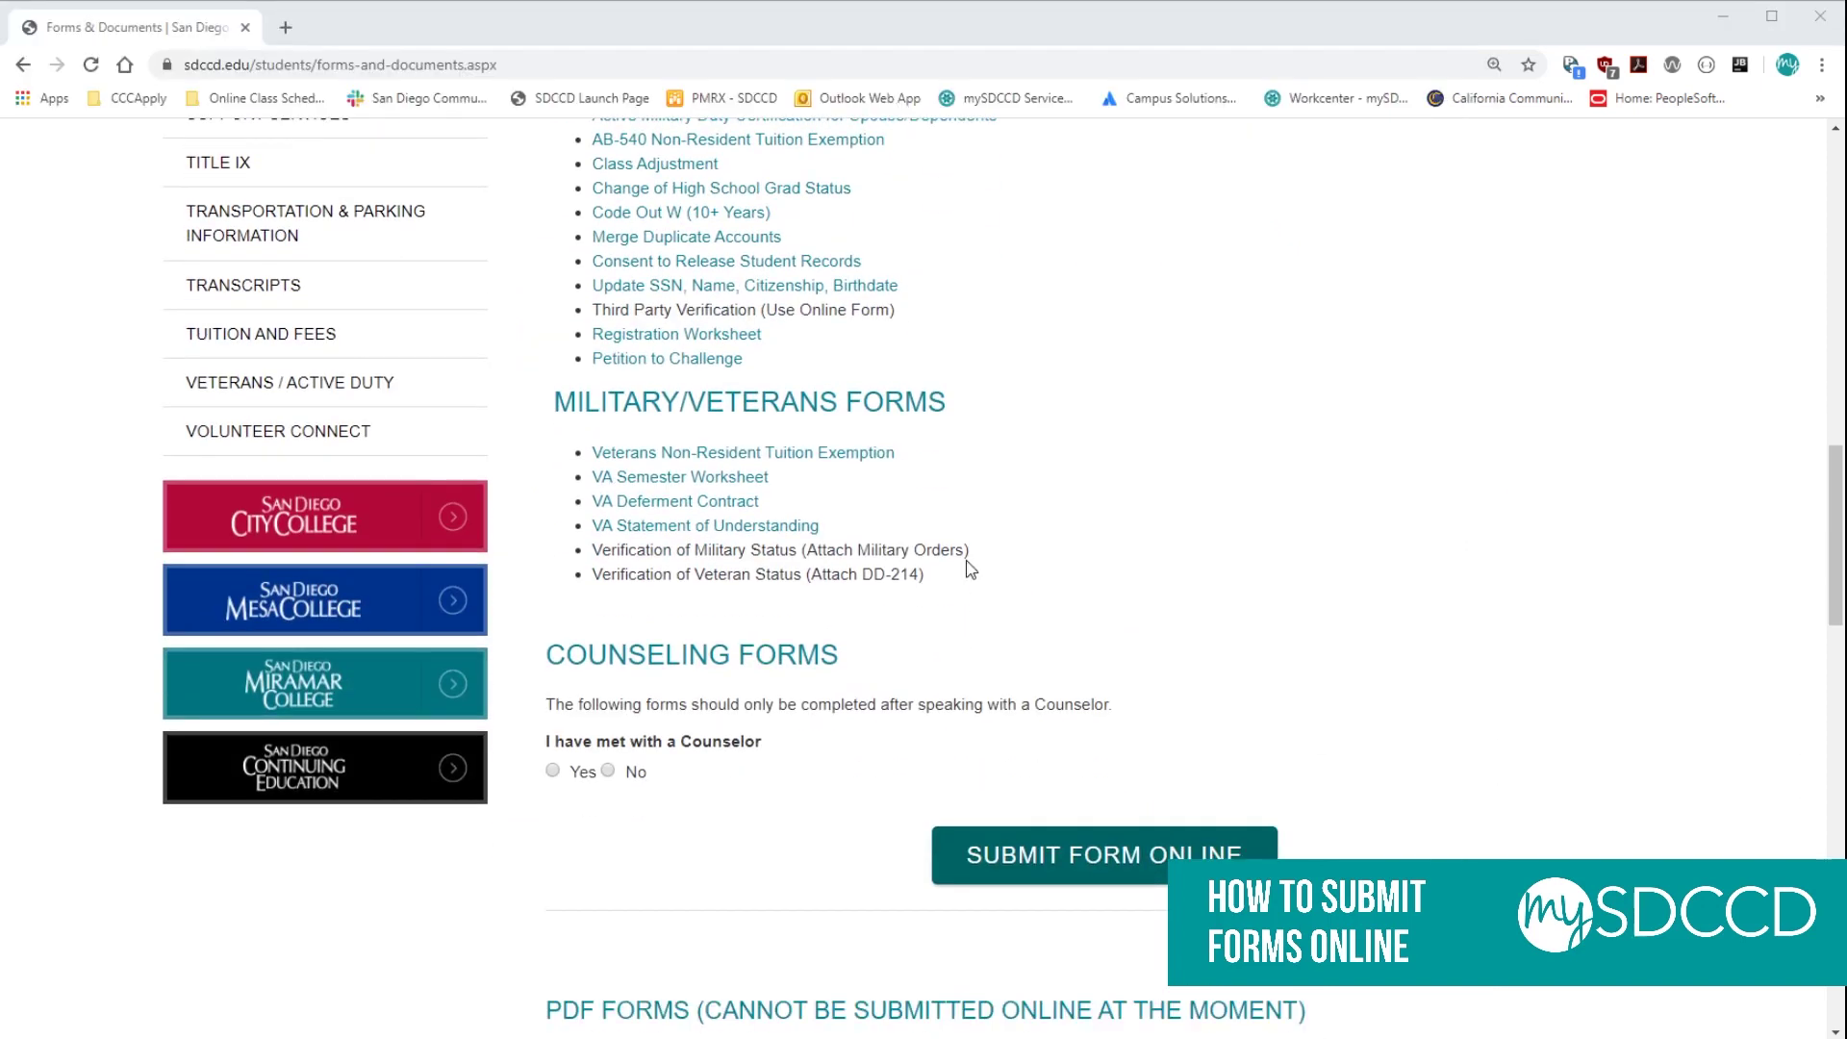
click(1043, 861)
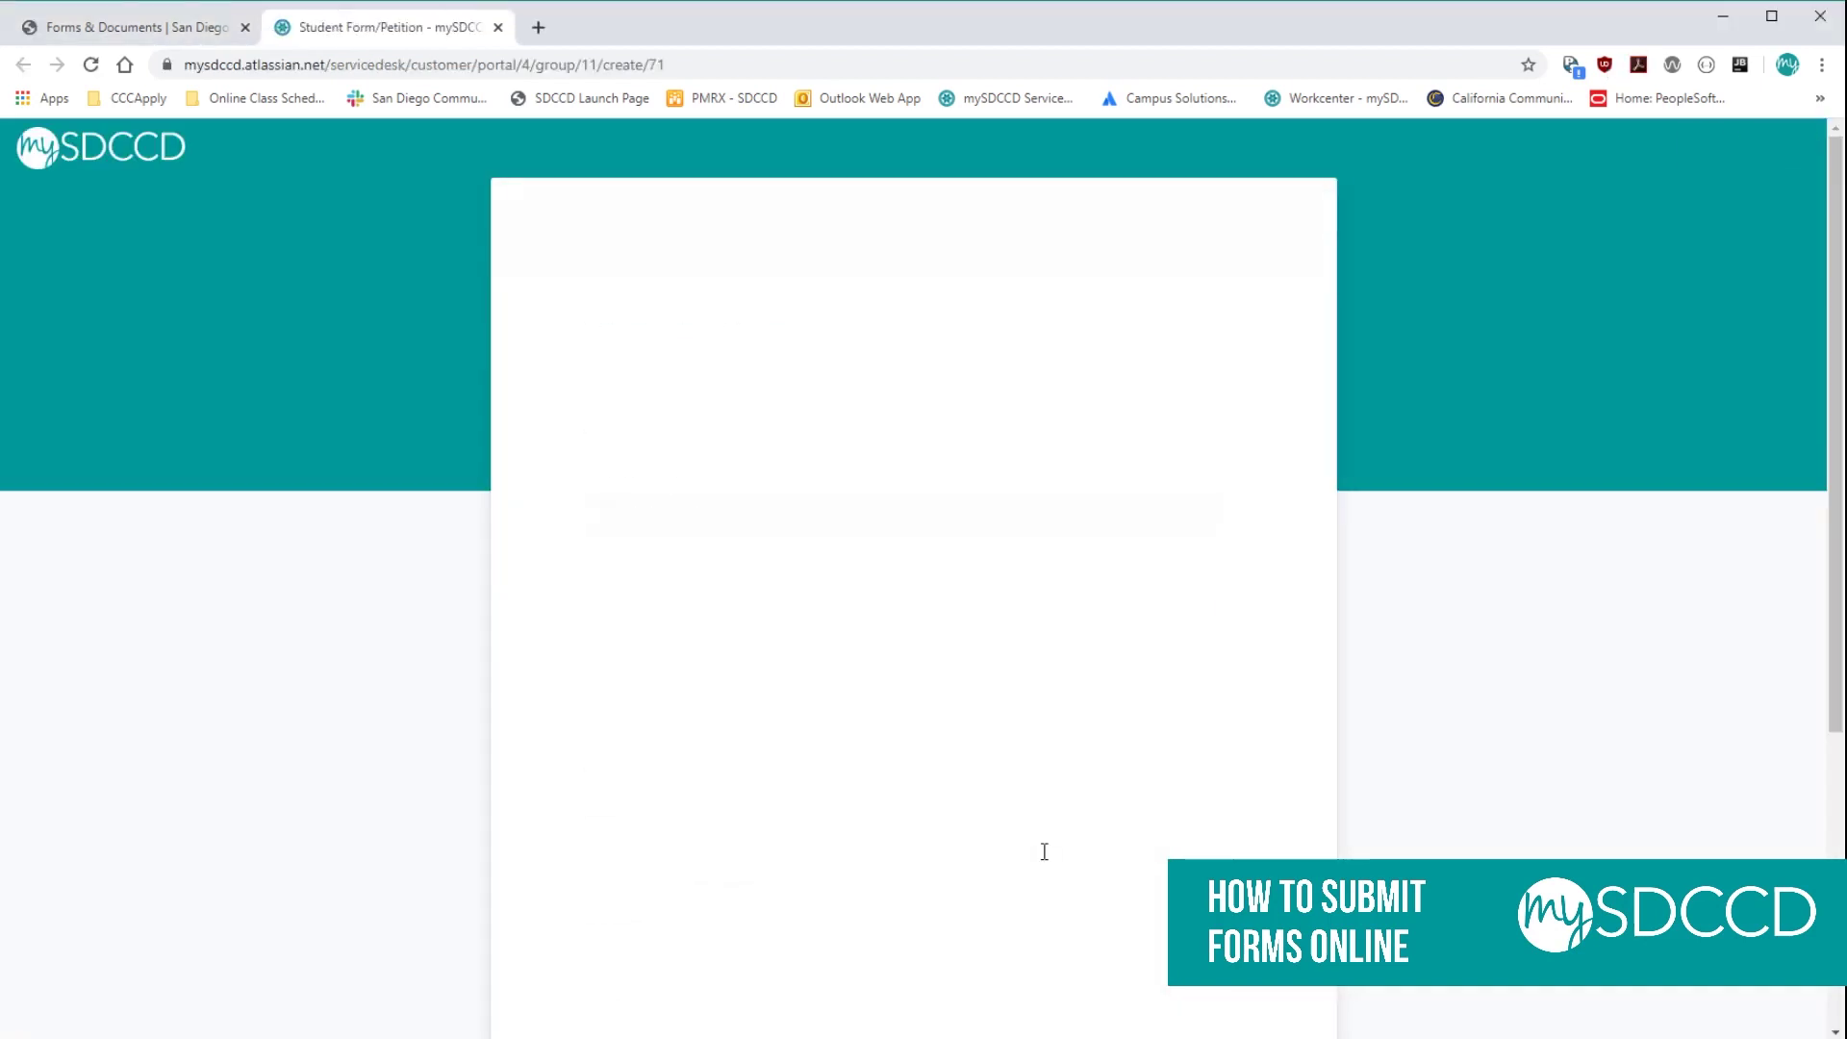
Enter the student's ID number, first and last name, and phone number.
scroll(1757, 734, down, 3)
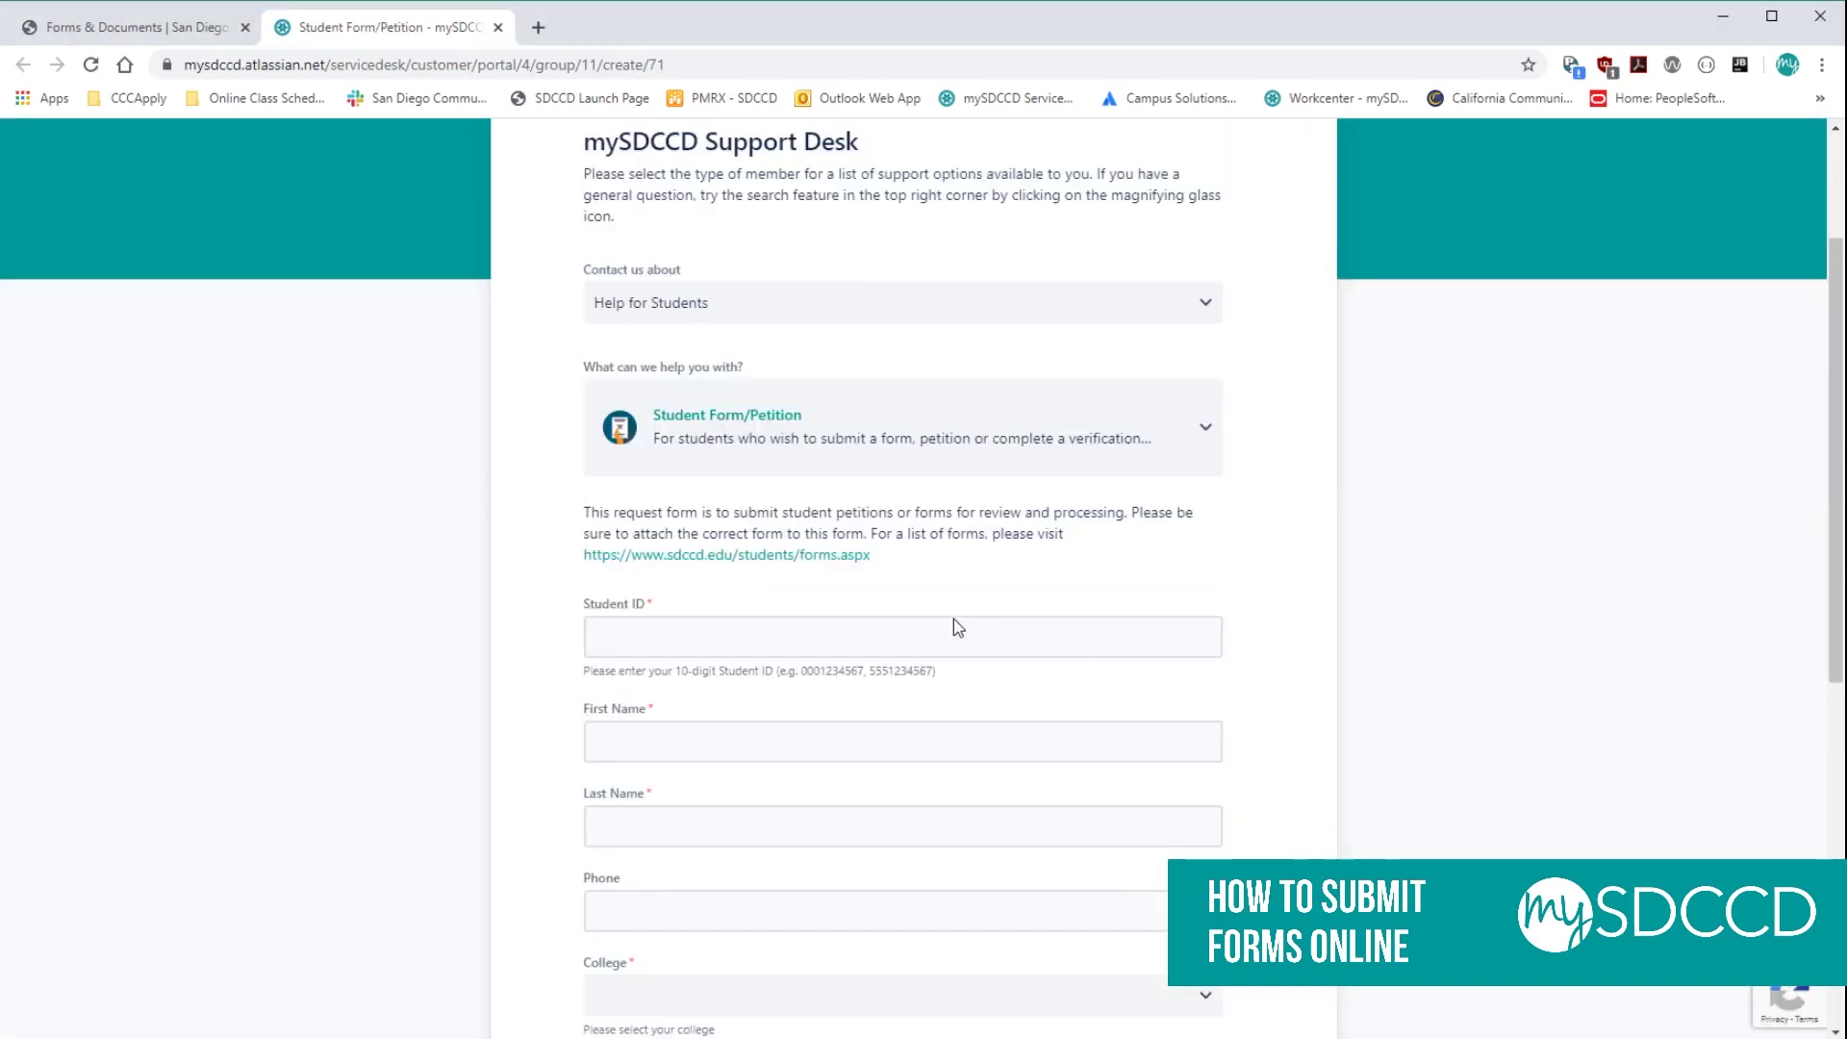
click(932, 637)
text(1234567890)
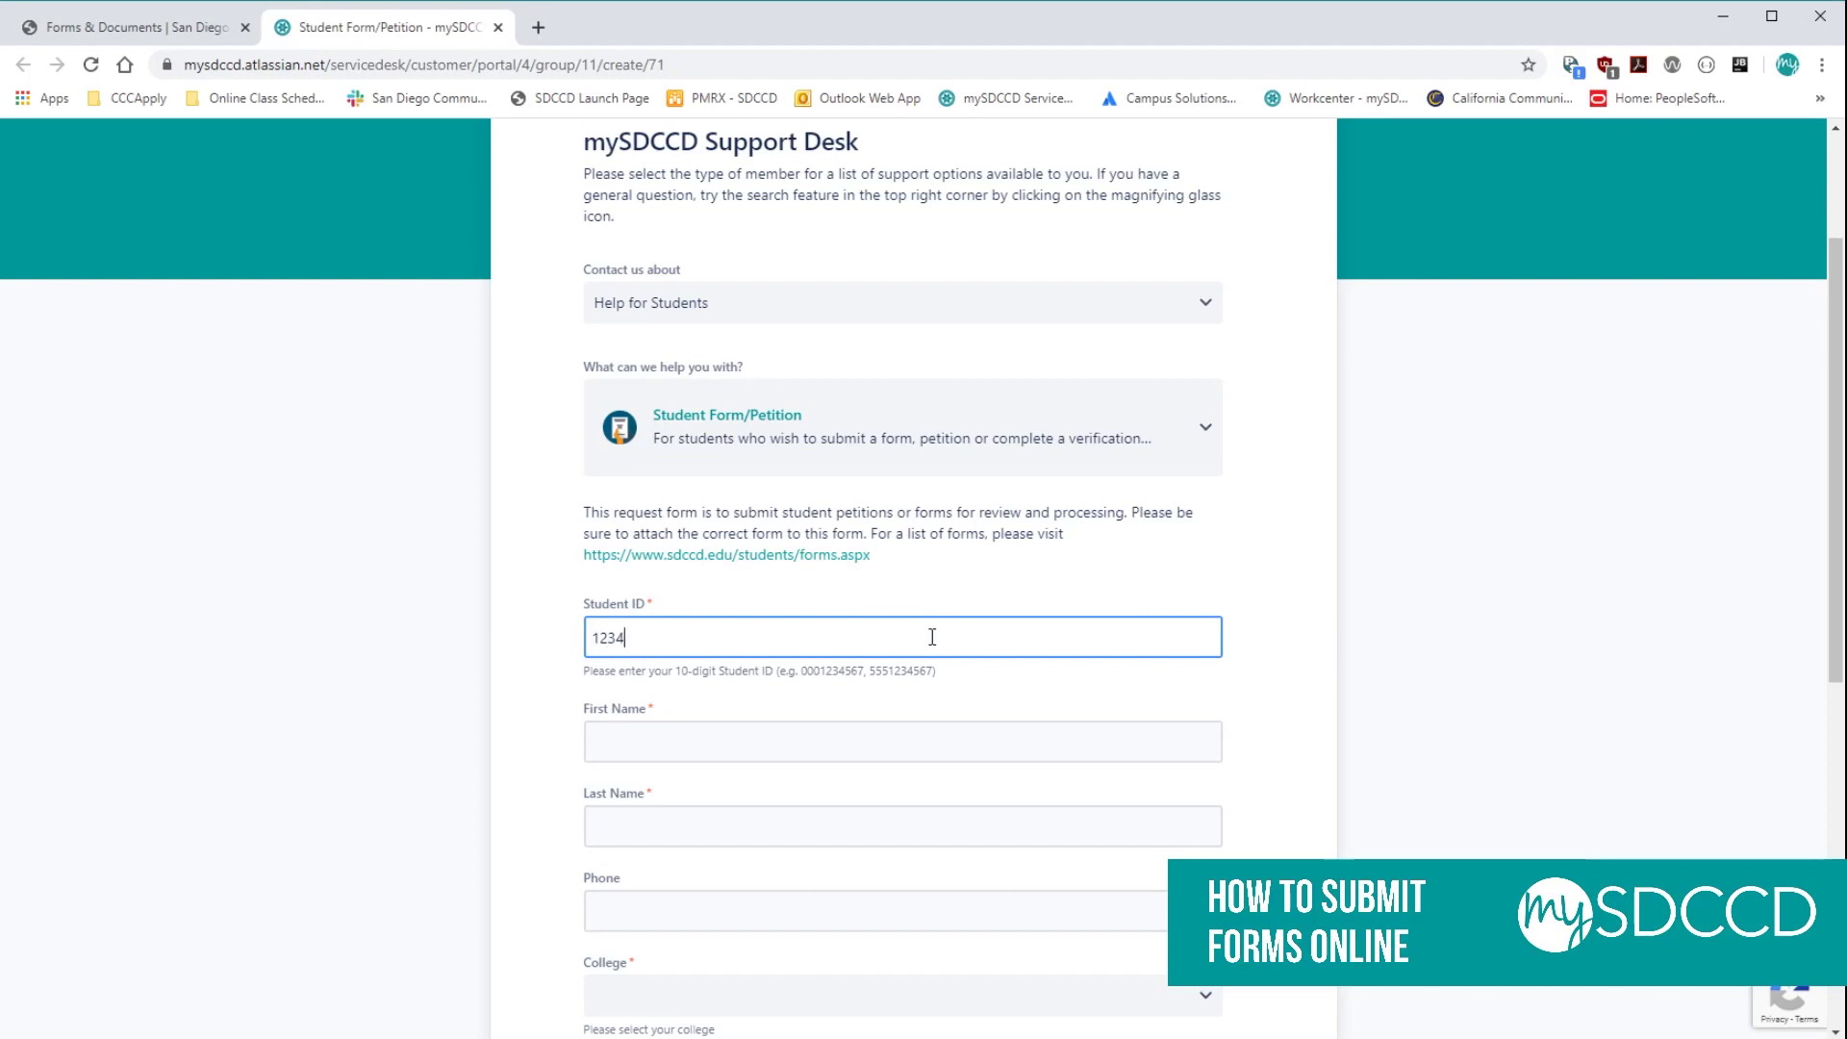
scroll(935, 634, down, 2)
click(800, 537)
text(Student)
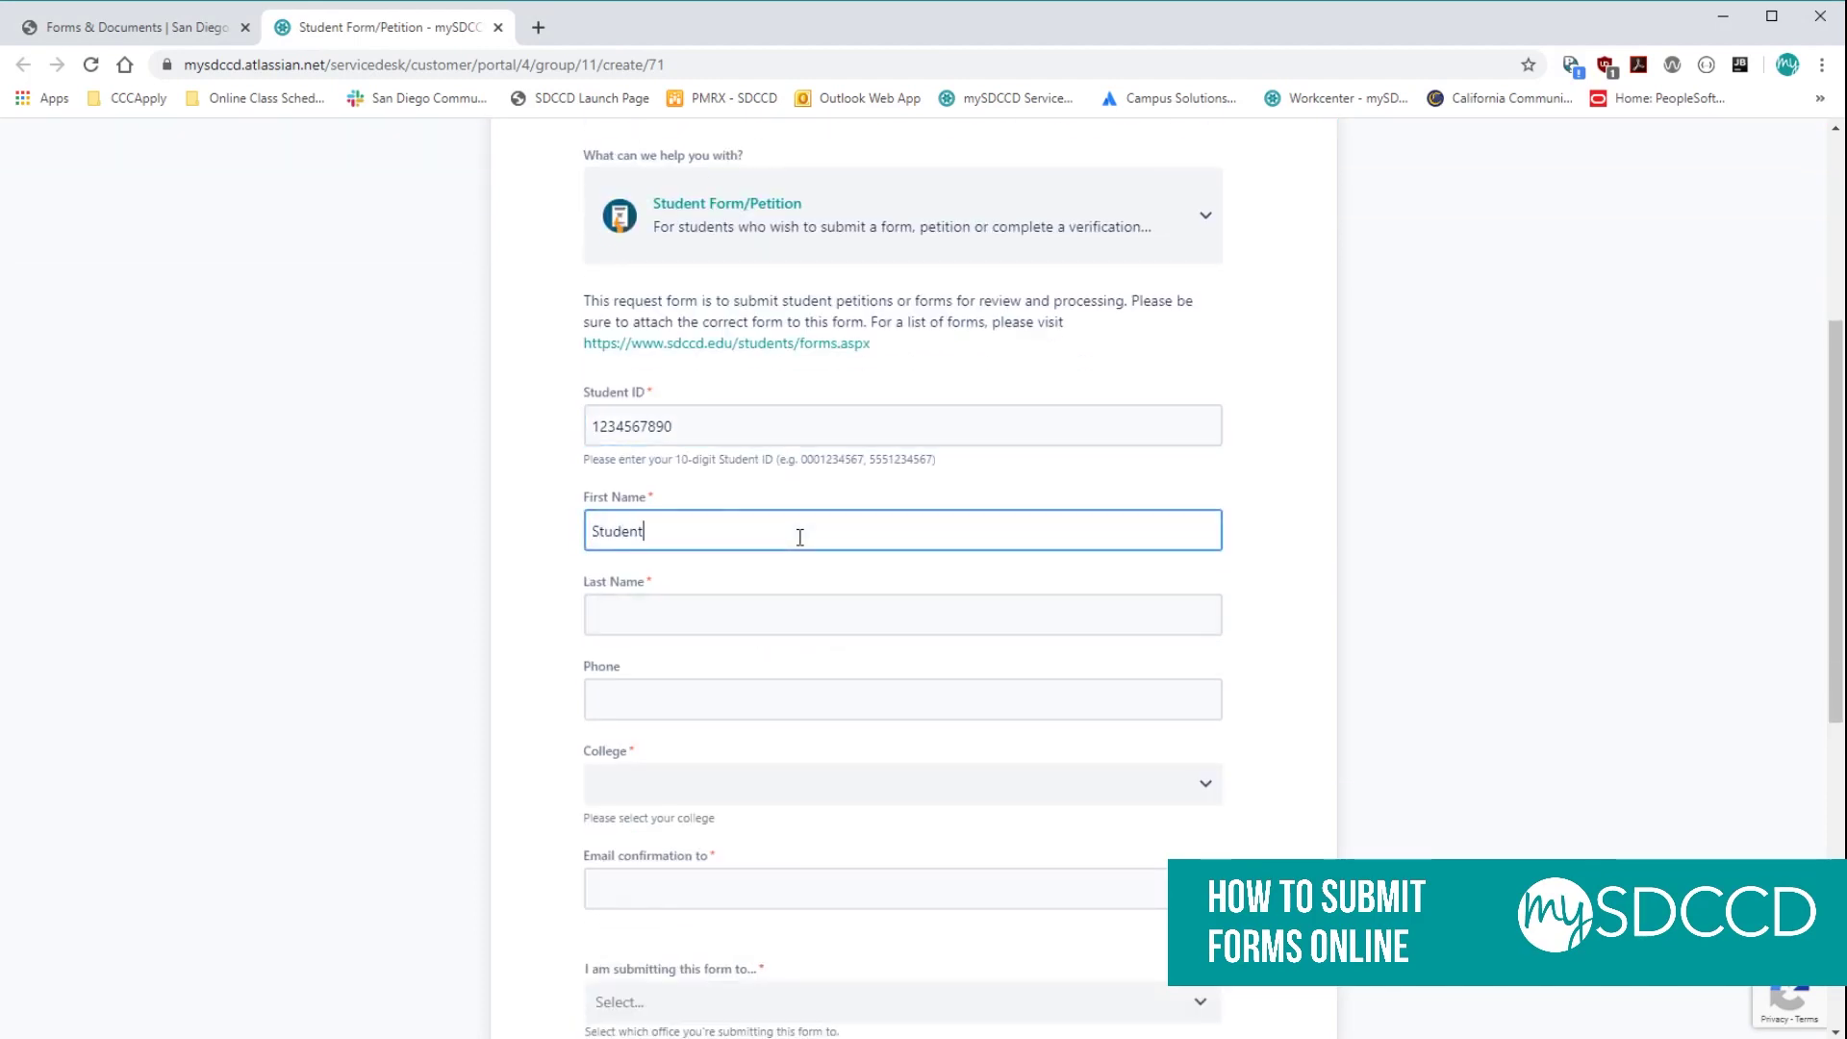
key(Tab)
text(Sample)
key(Tab)
text(867-)
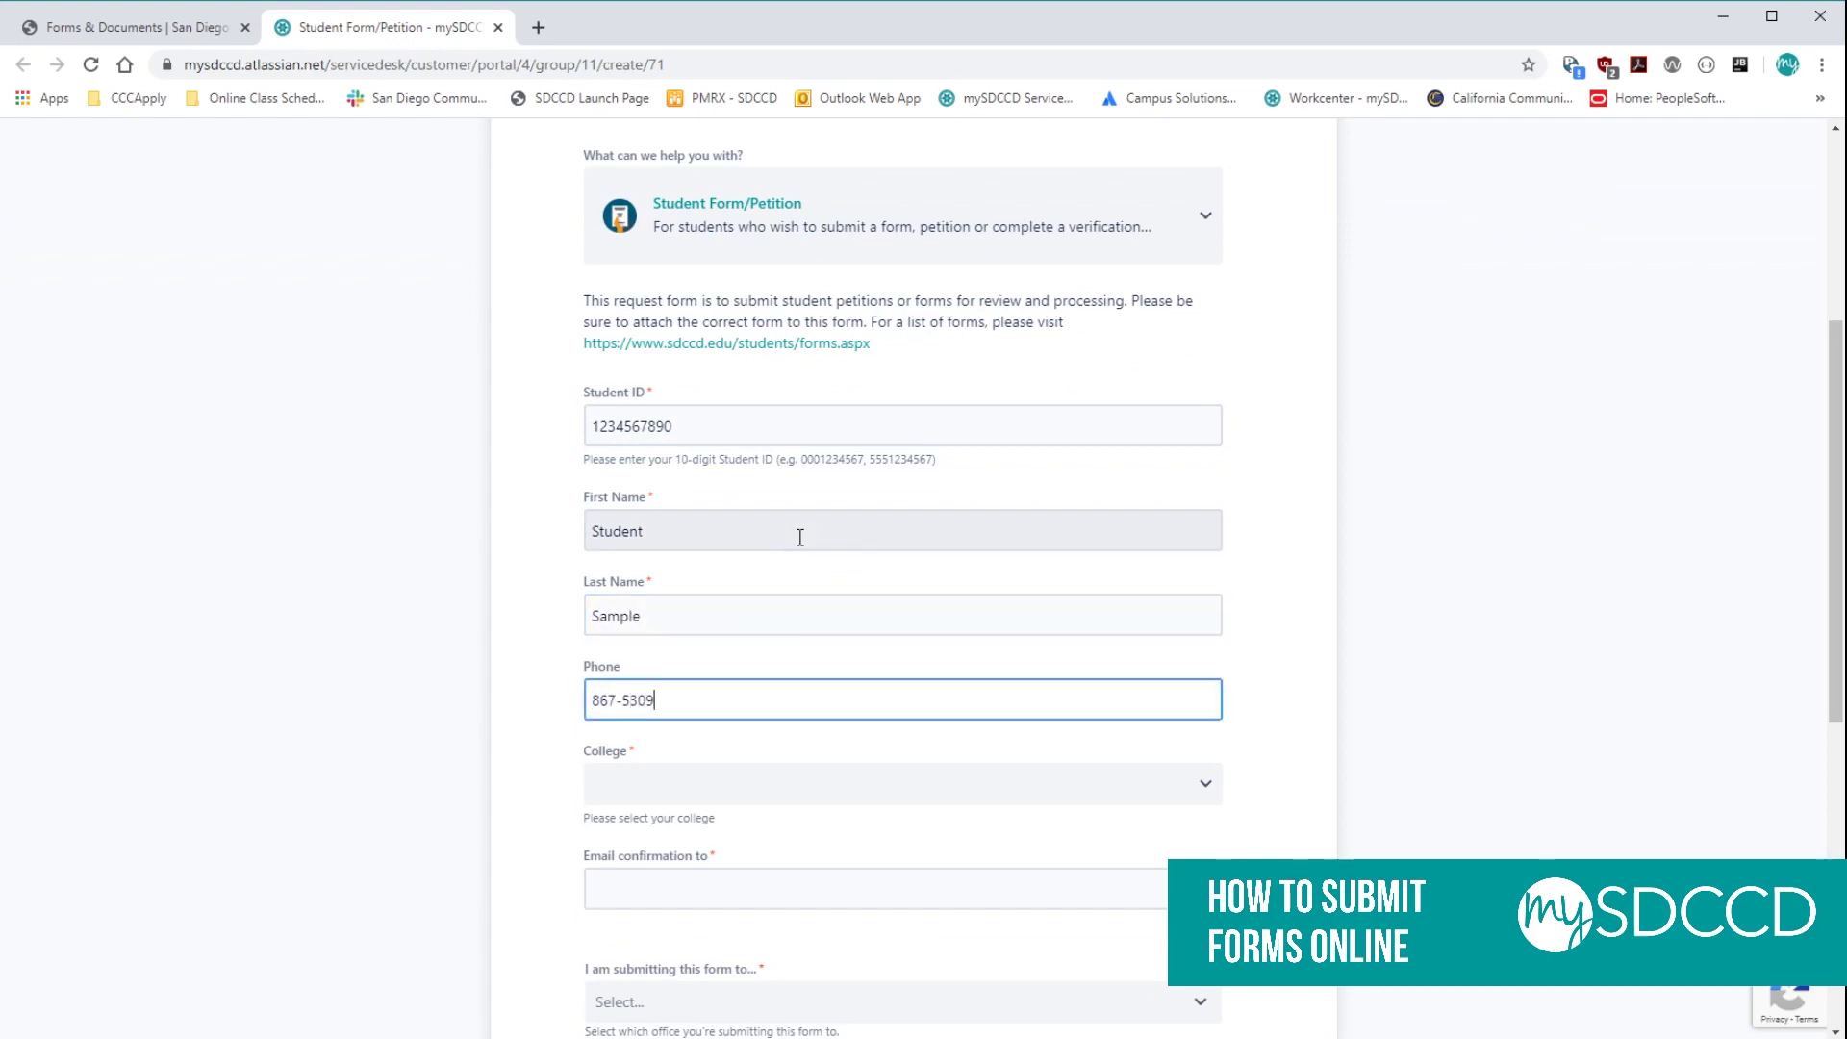
Choose San Diego Mesa College and enter the student's confirmation e-mail address.
scroll(799, 537, down, 1)
click(701, 691)
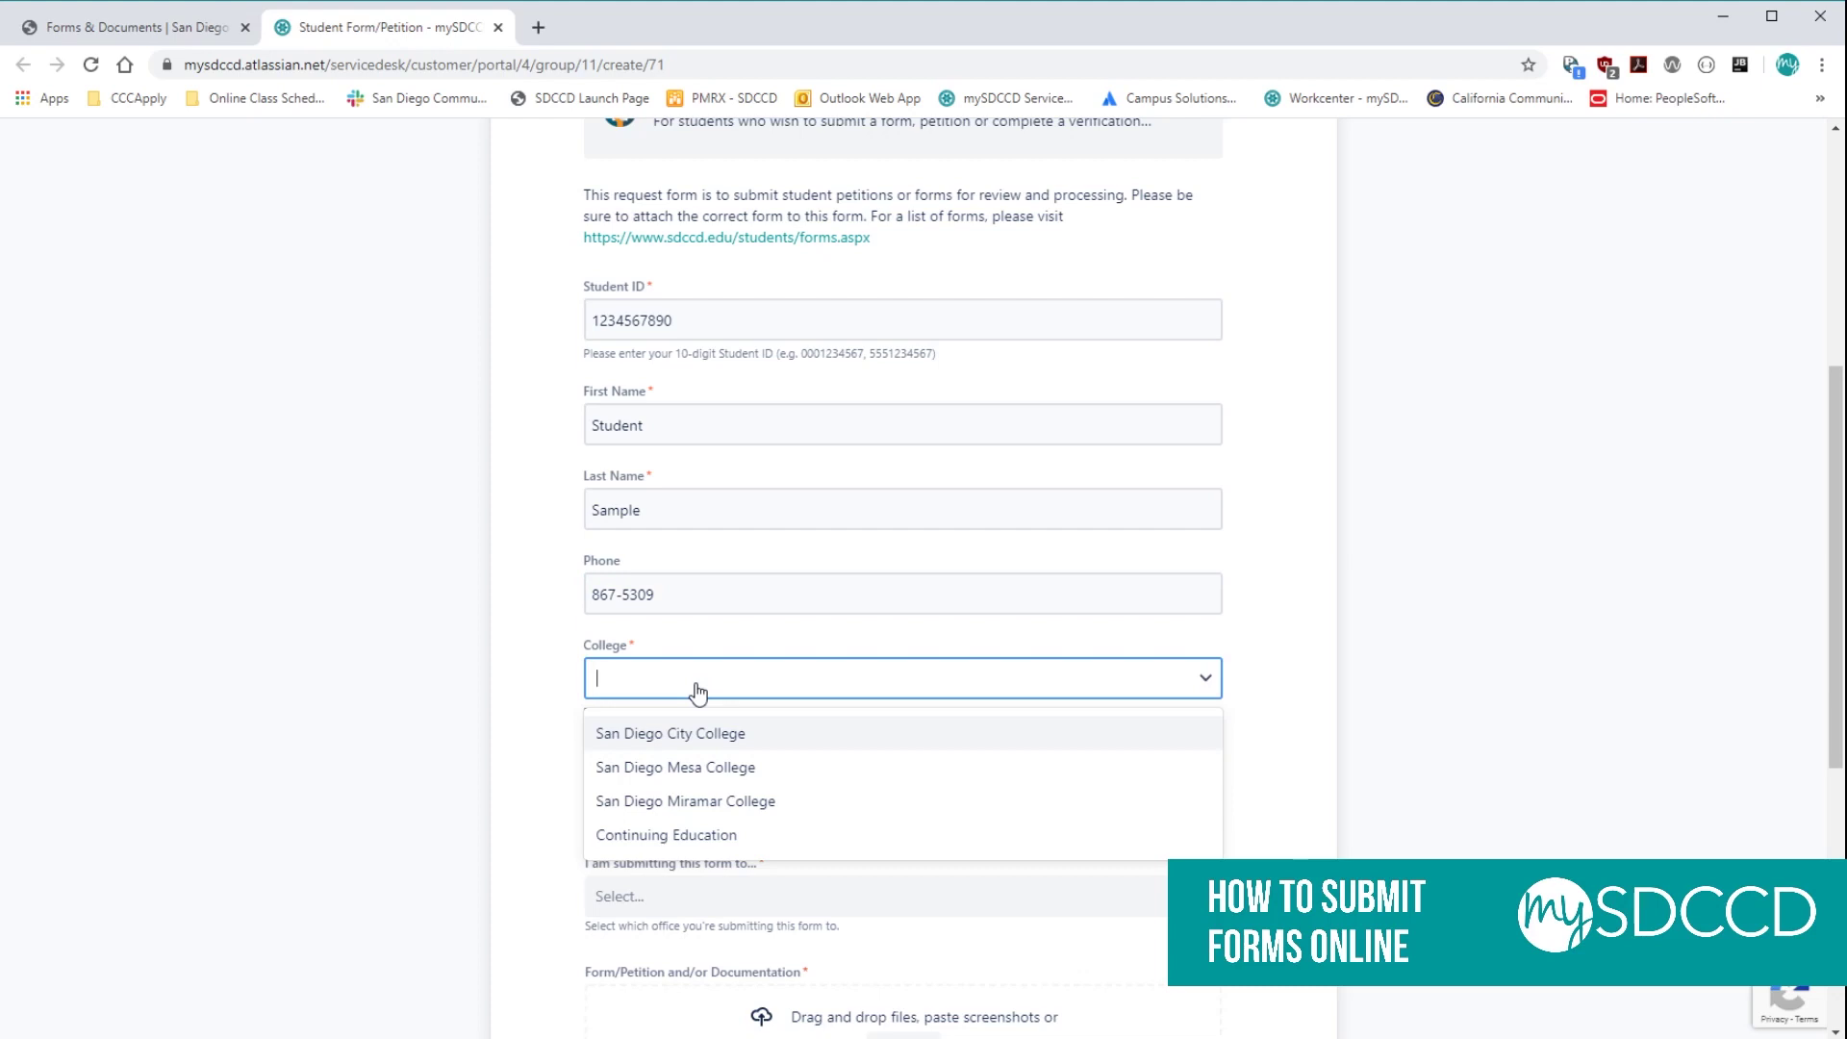
click(717, 771)
scroll(672, 610, down, 2)
click(705, 567)
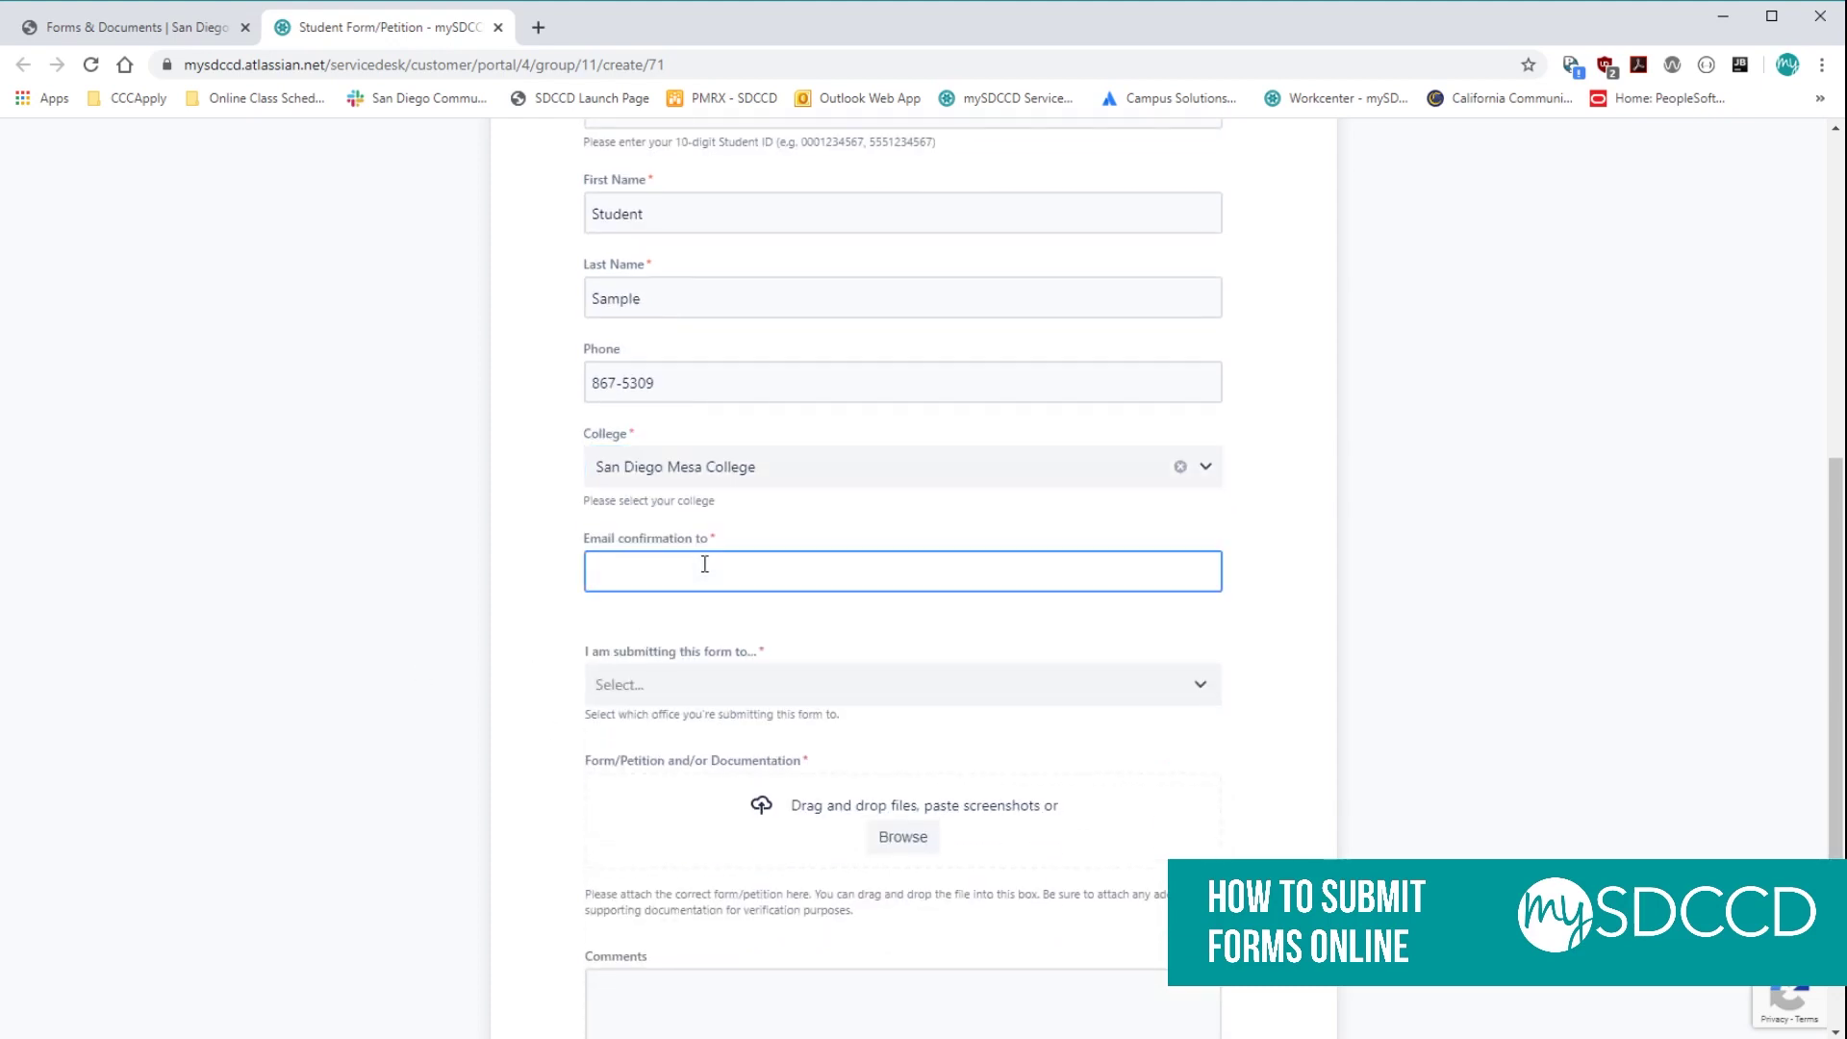
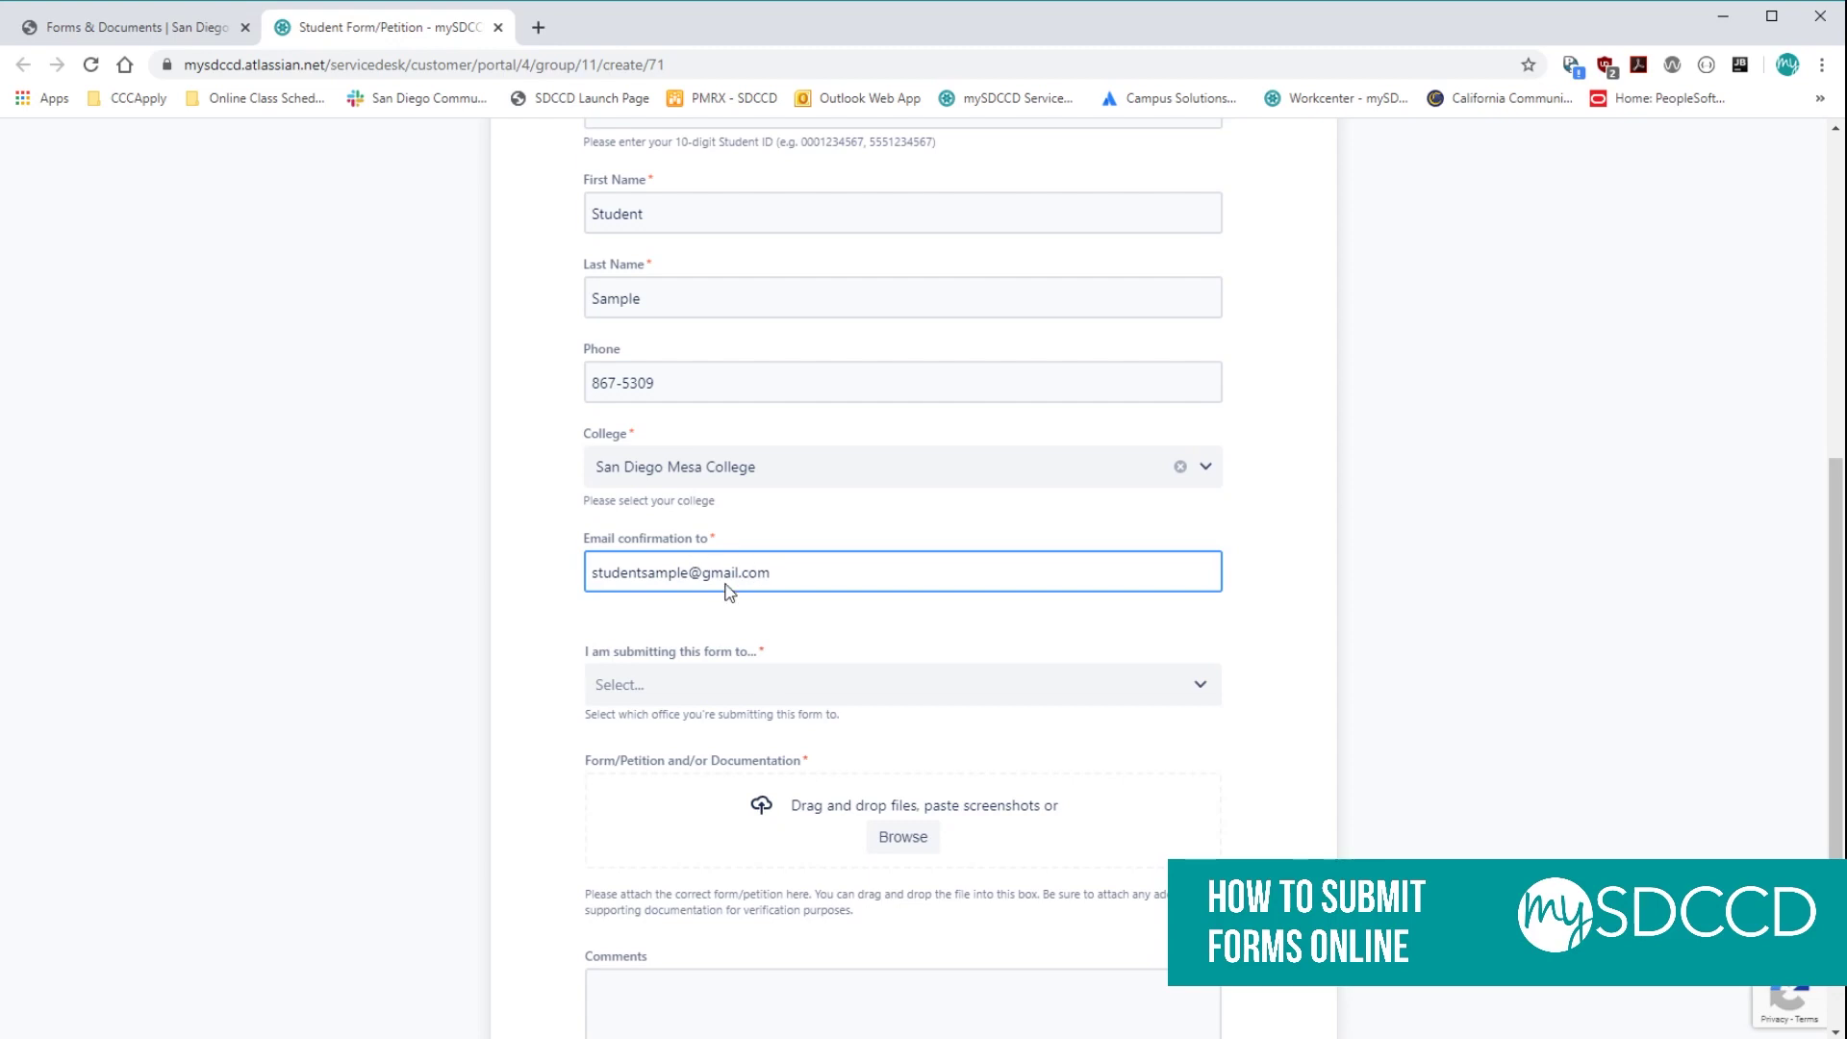
Select Admissions & Records as the office and Consent to Release Student Records as the form.
scroll(776, 626, down, 1)
click(810, 583)
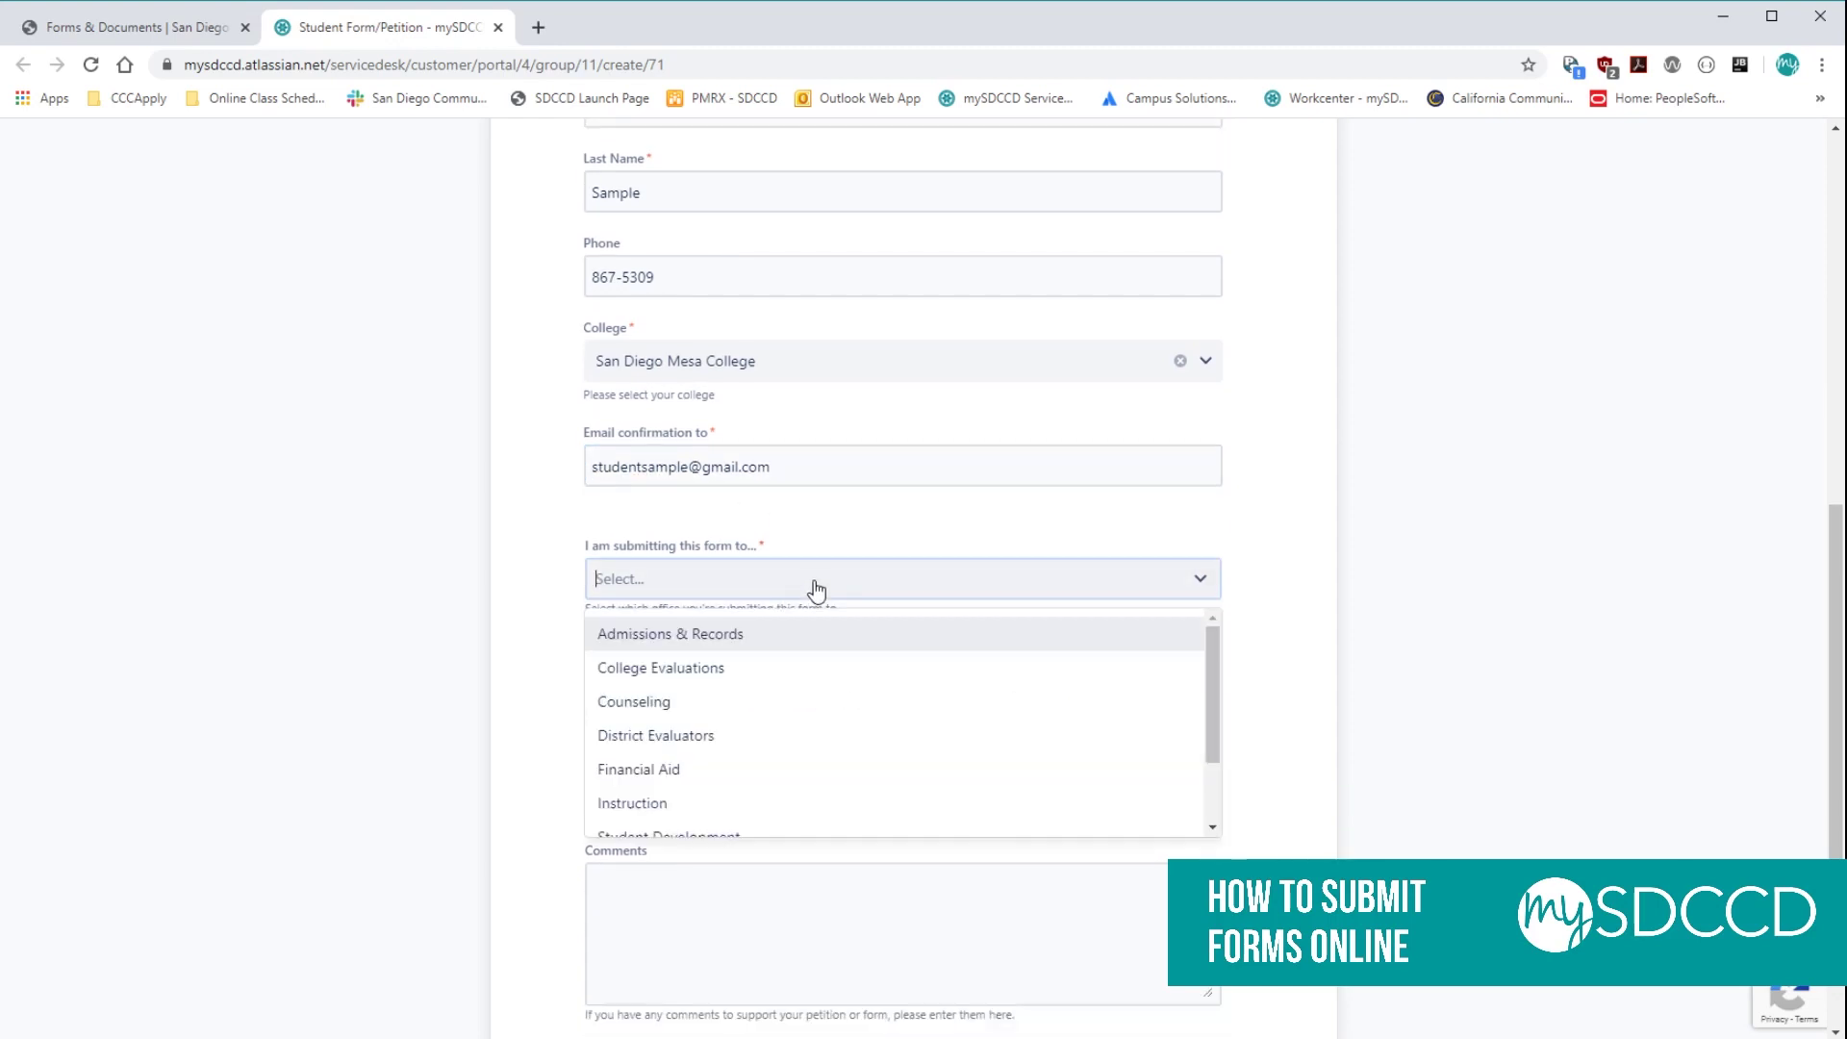
click(769, 643)
scroll(487, 647, down, 1)
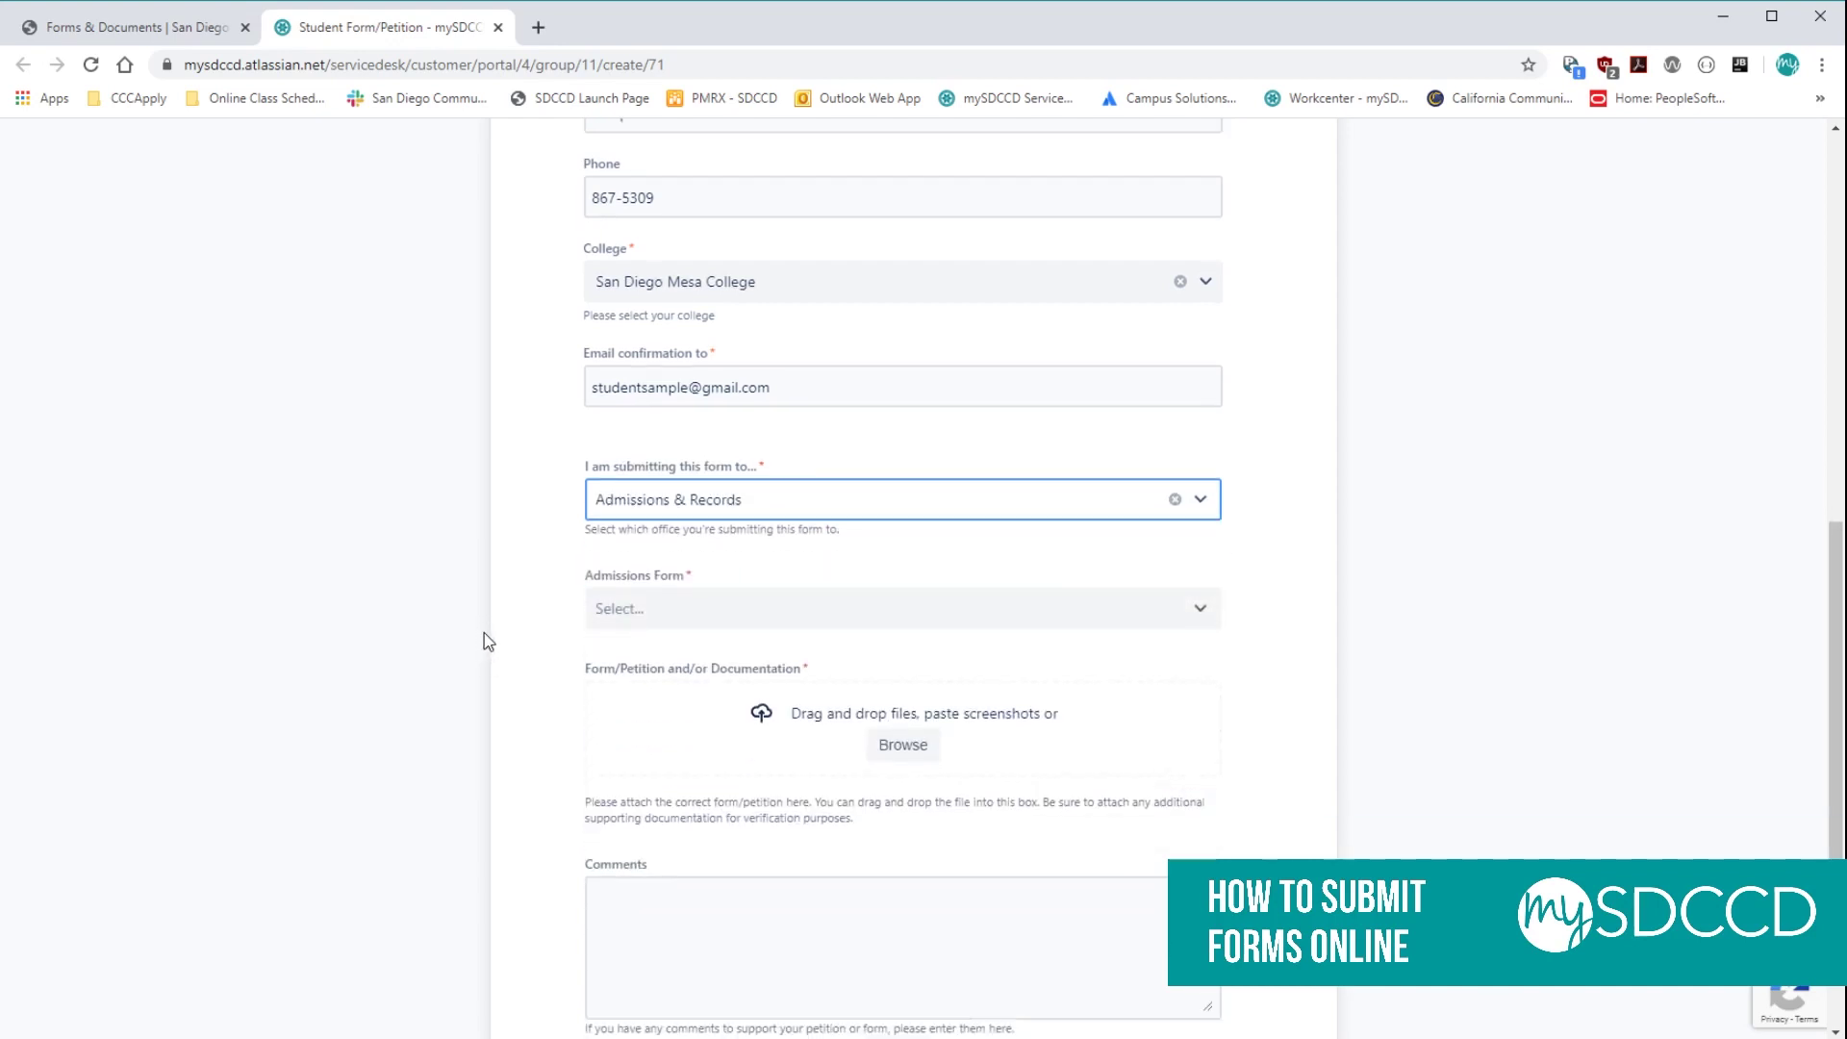
click(736, 598)
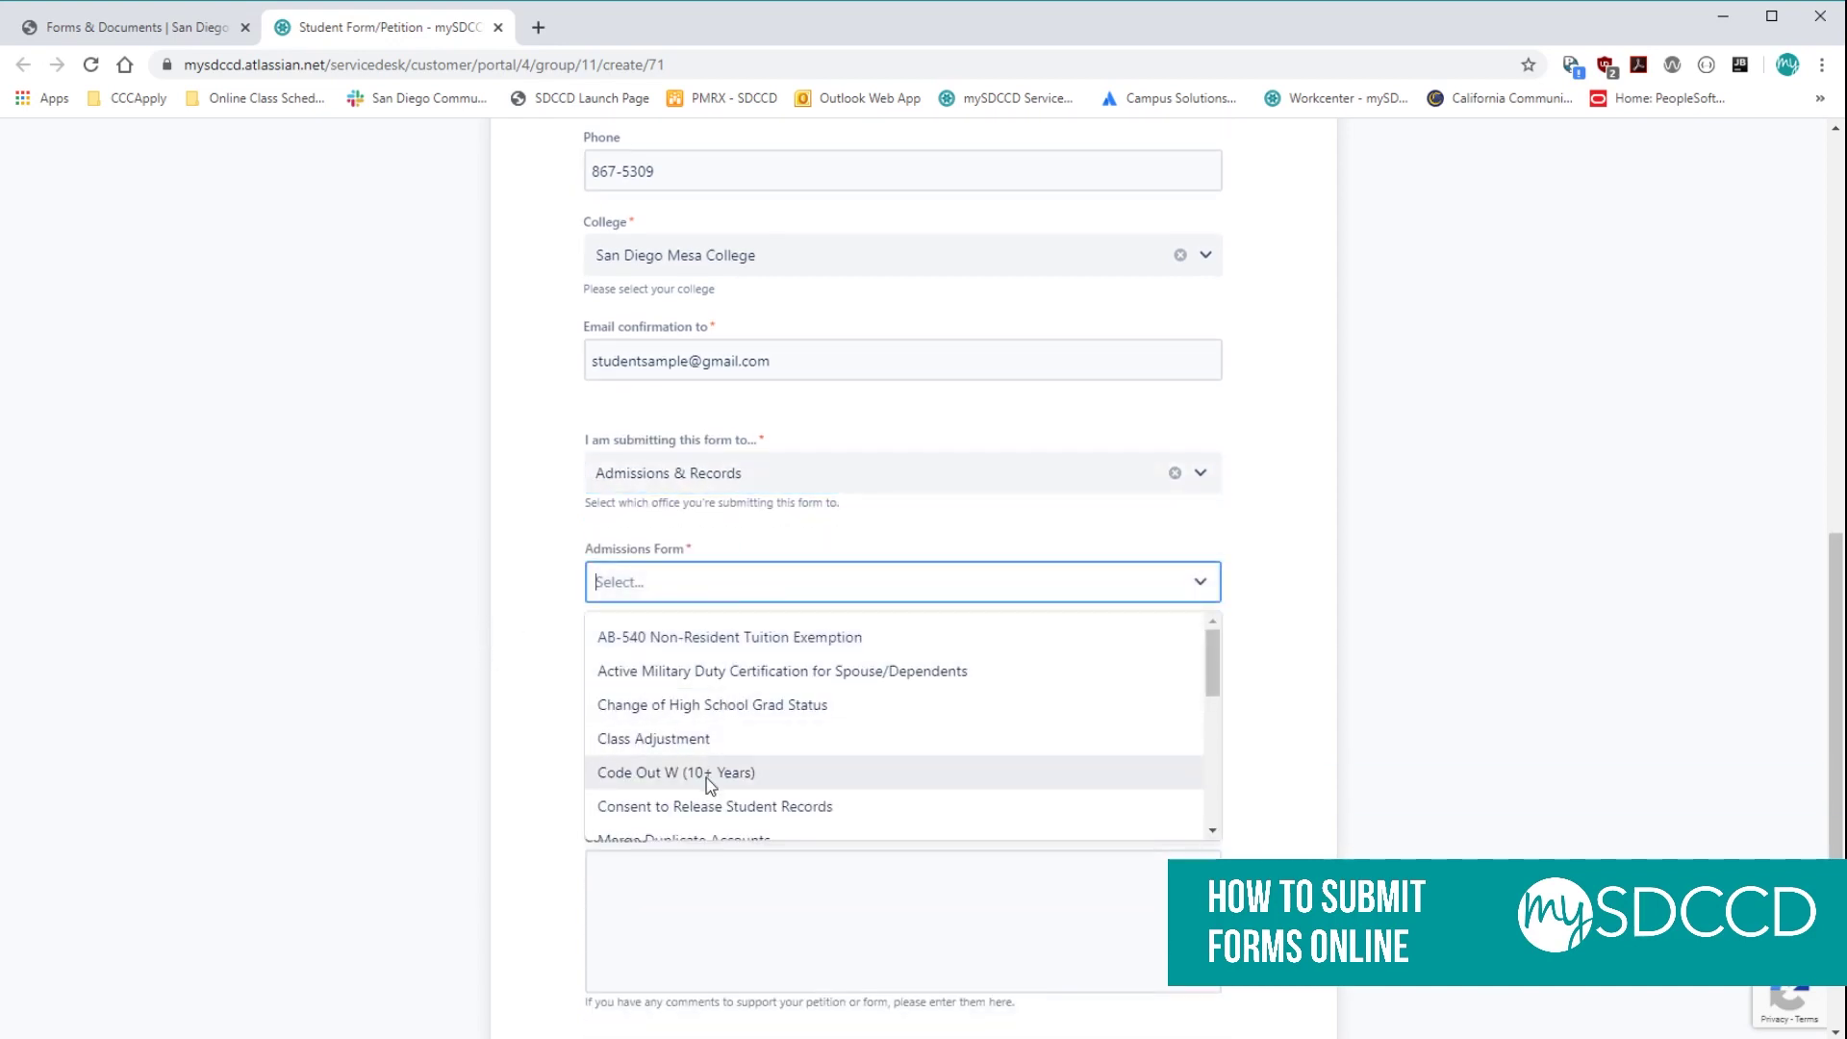
scroll(654, 738, down, 1)
click(712, 702)
scroll(504, 692, down, 1)
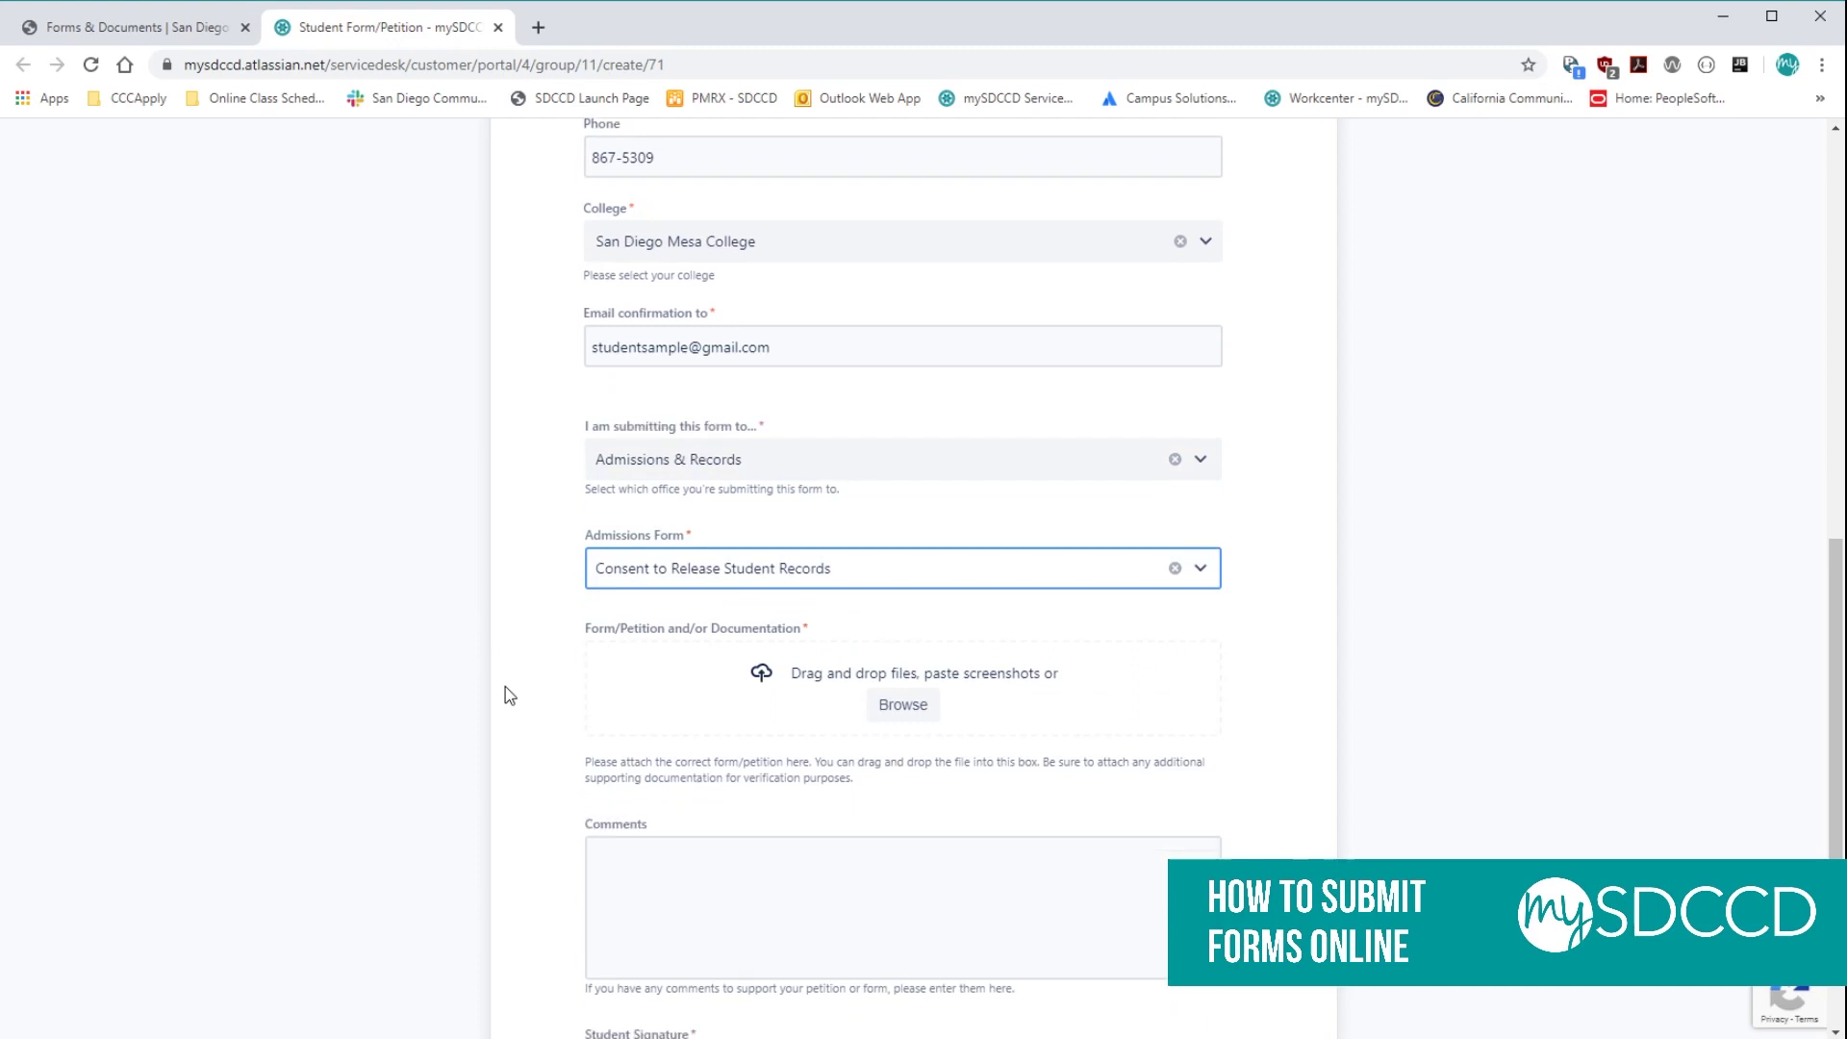
key(alt+Tab)
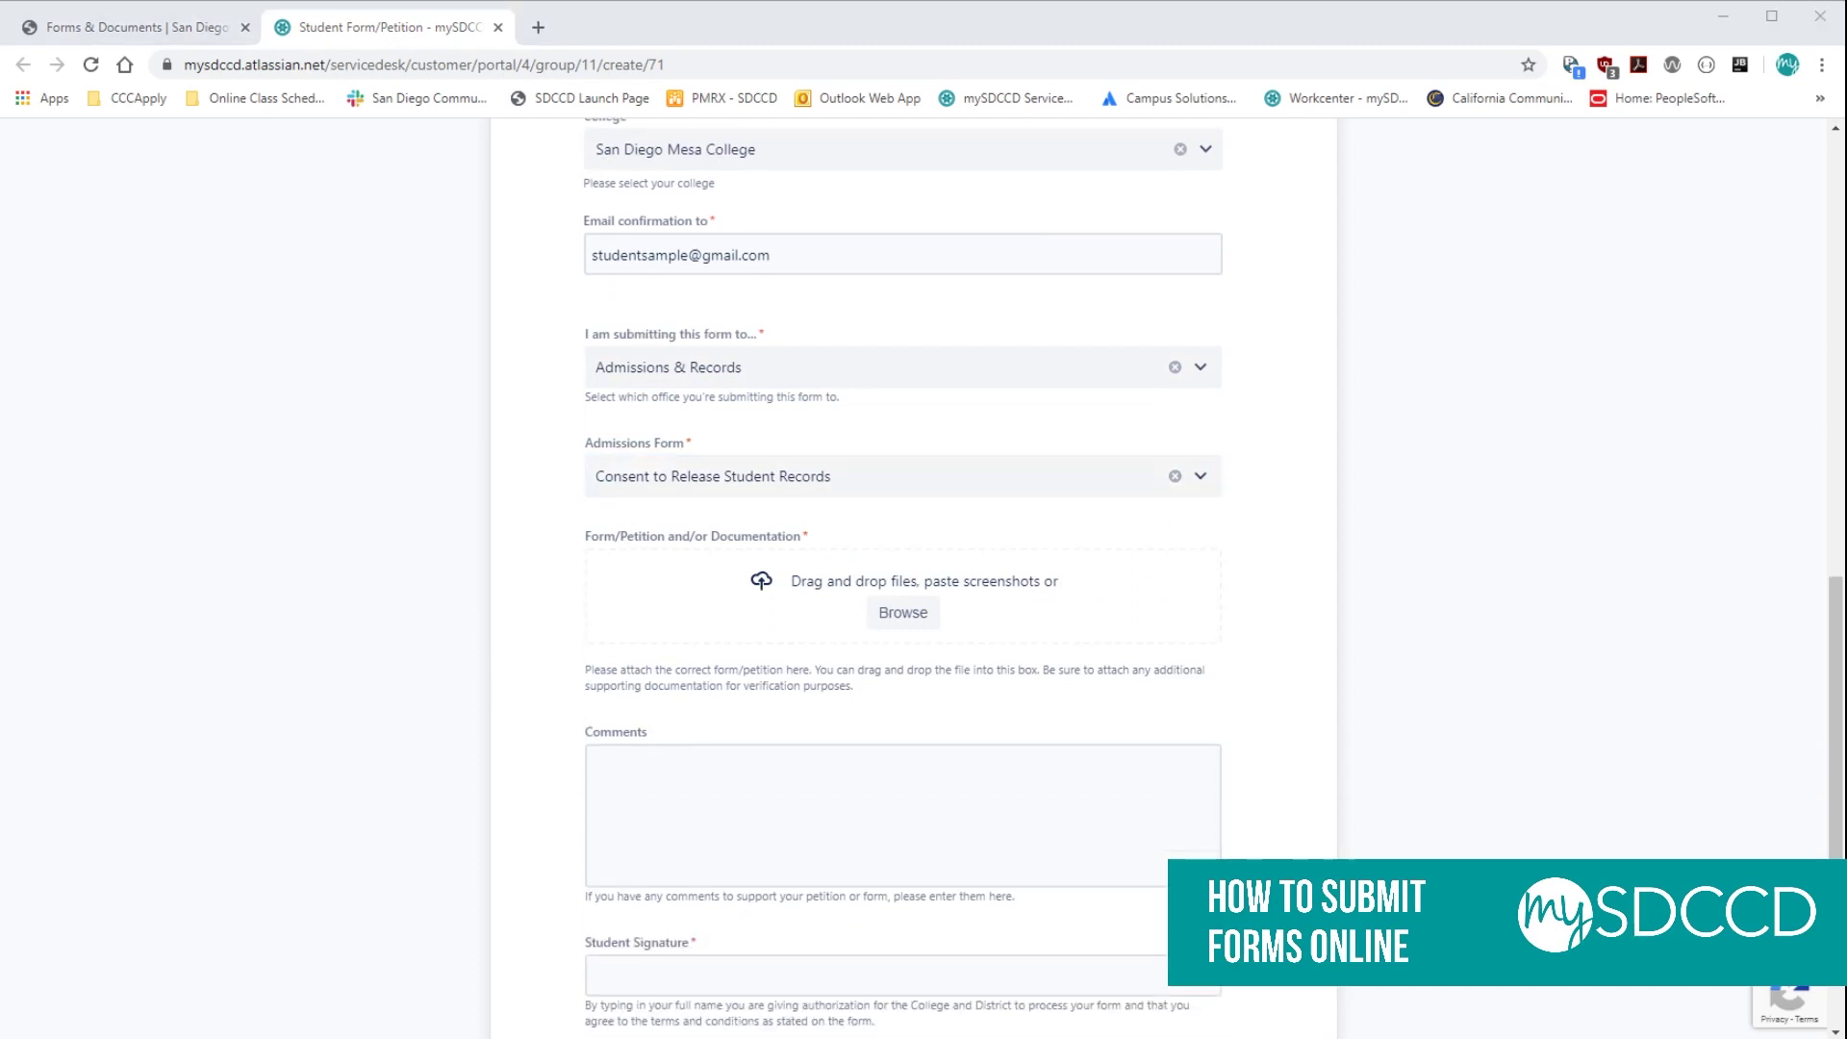
Drag Consent to Release Student Records_Fillable.pdf and Sample-Unofficial-Transcript.pdf from Downloads onto the attachment area.
key(alt+Tab)
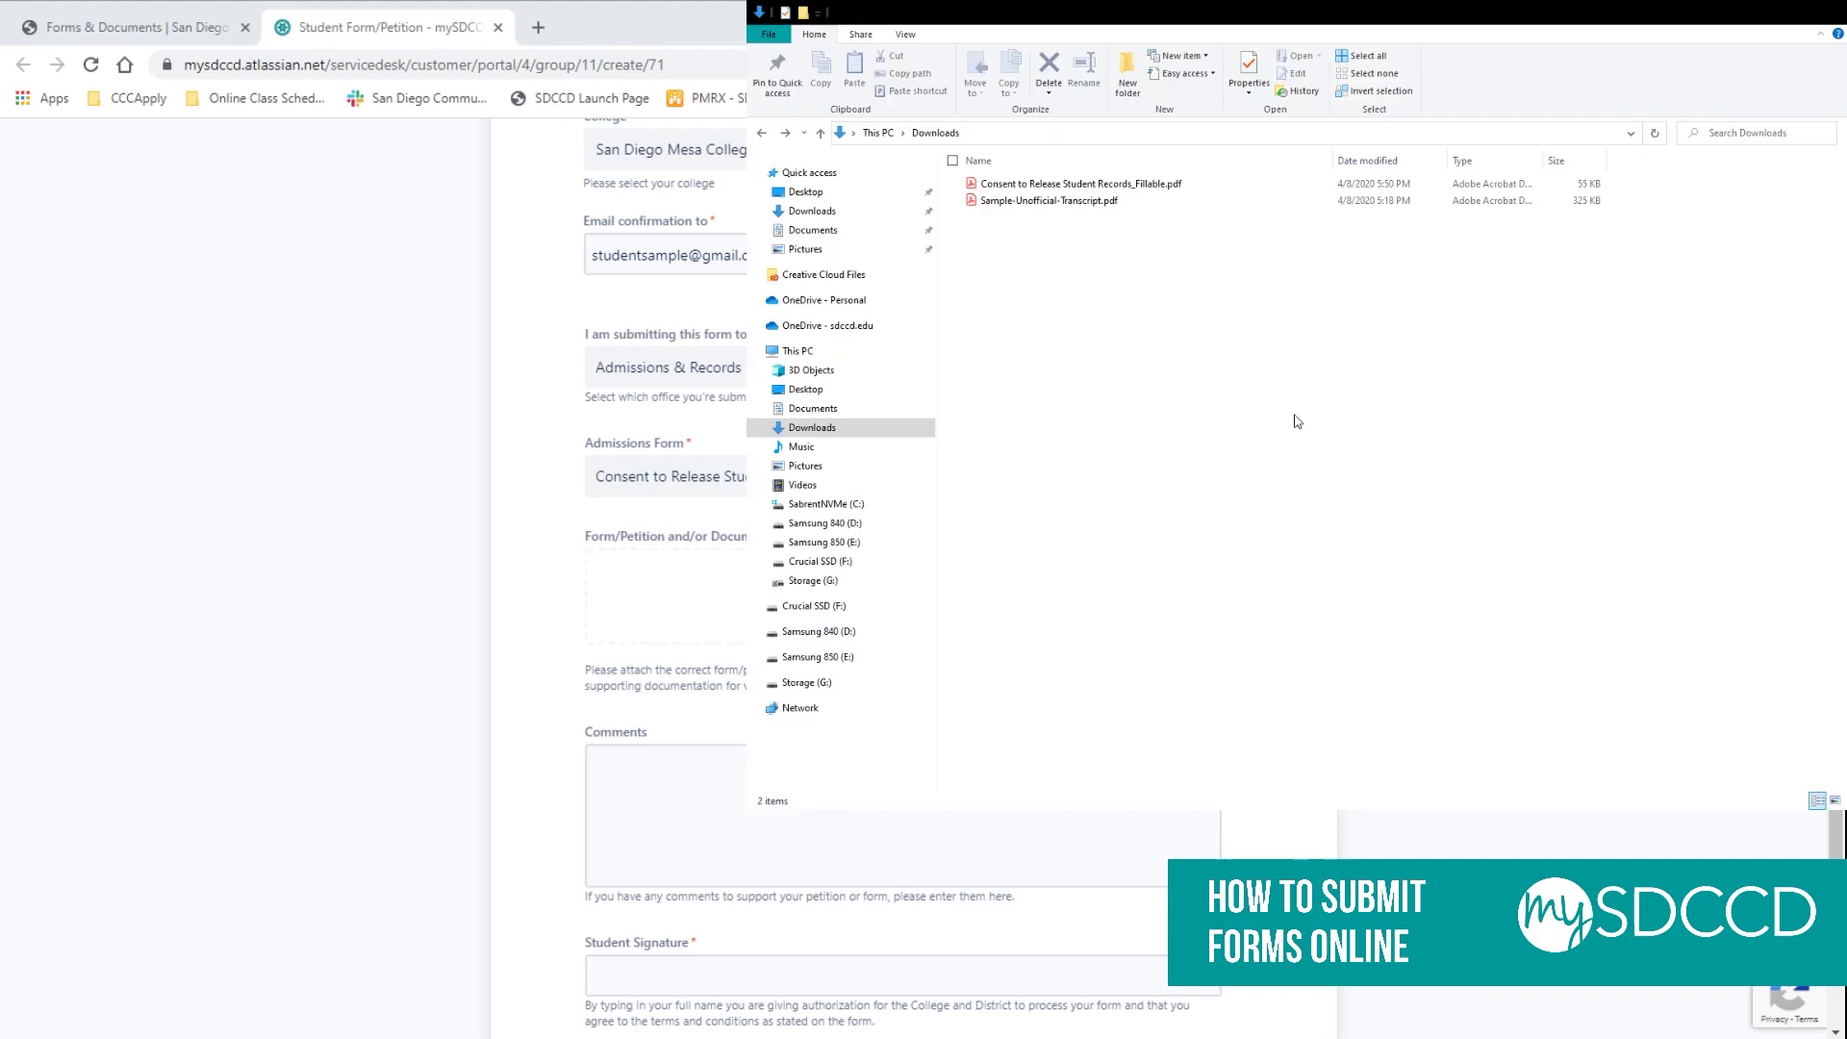
click(1039, 184)
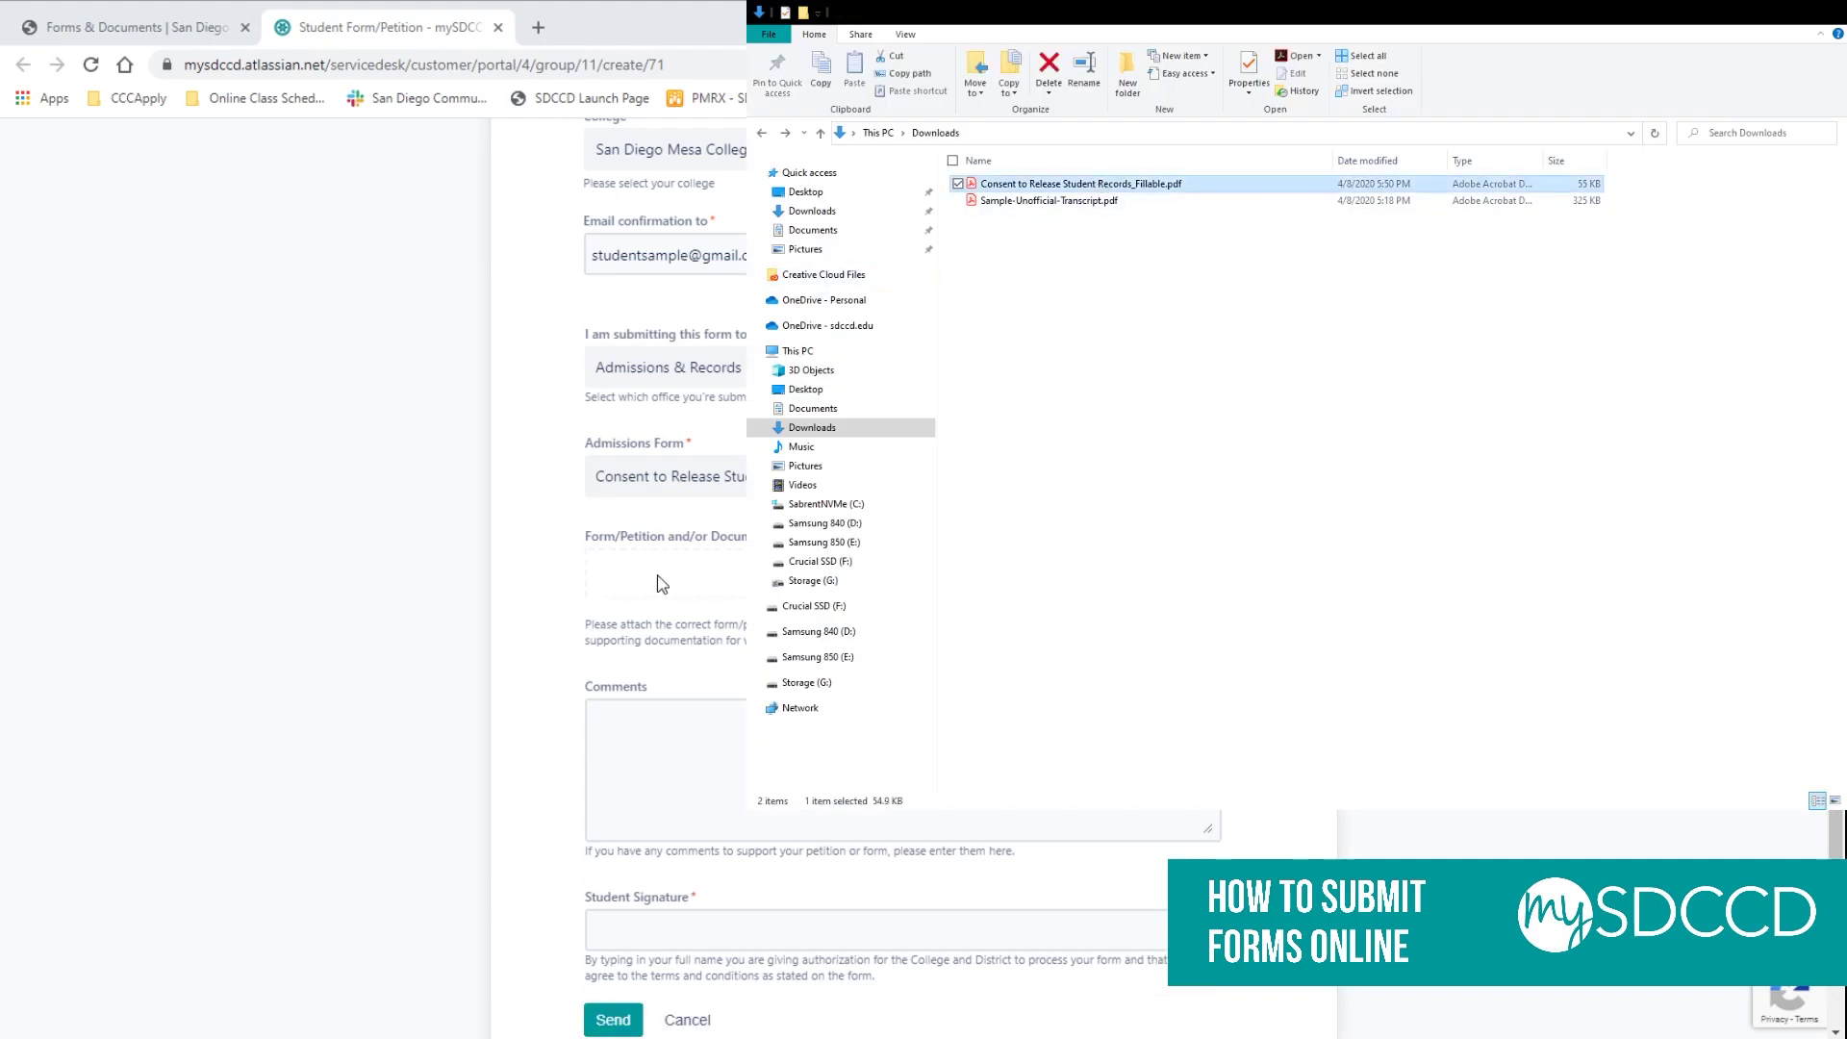
drag(662, 582, 666, 583)
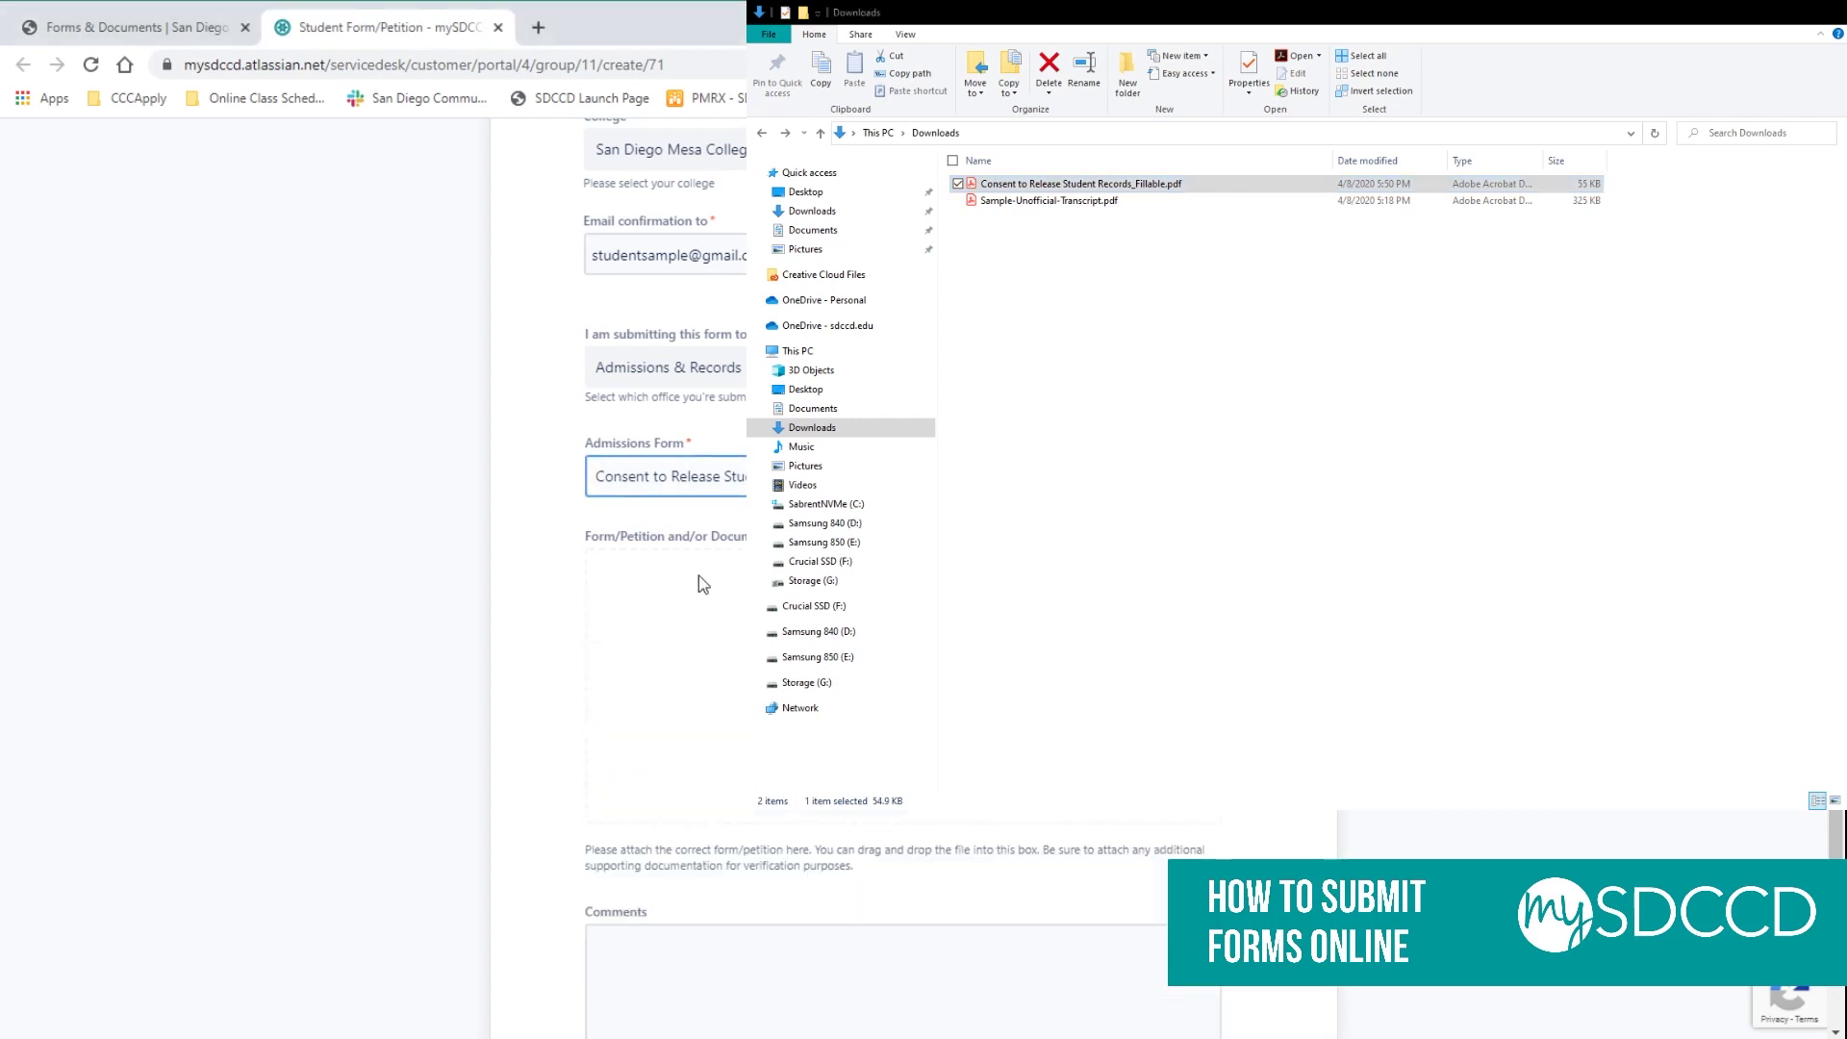
click(1413, 395)
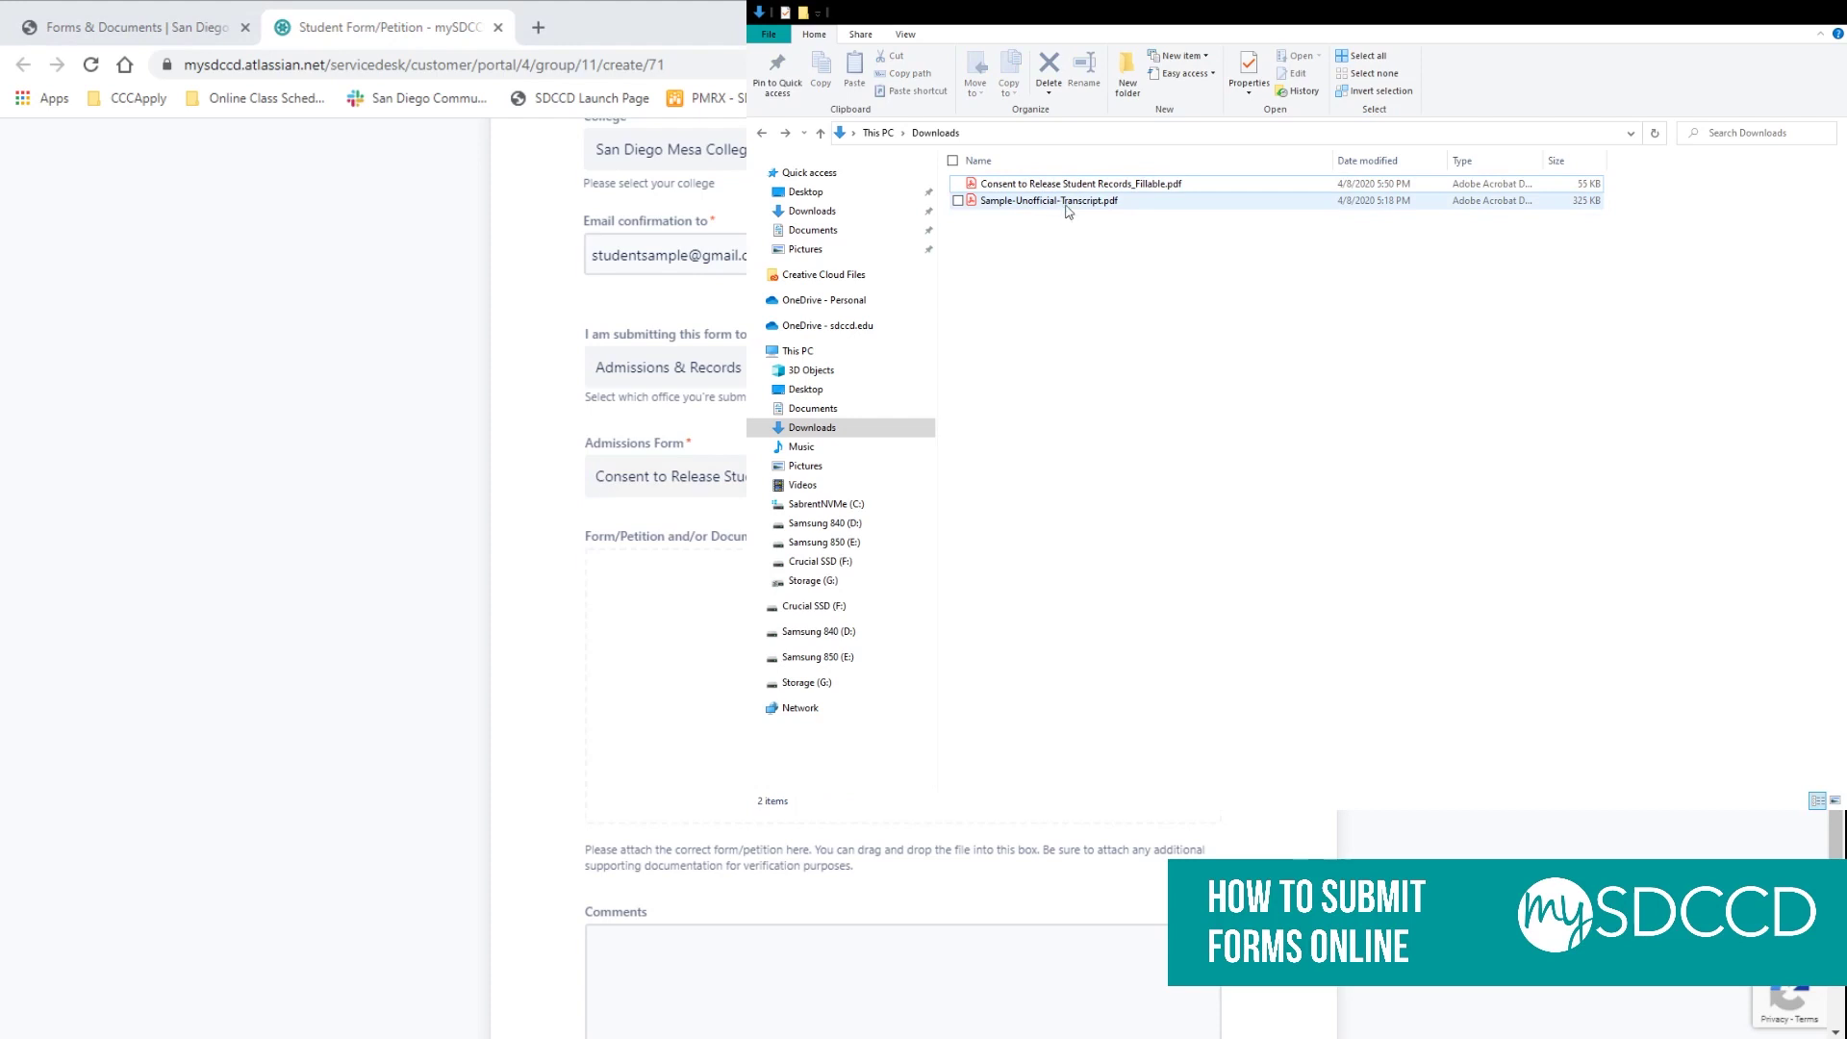
drag(1071, 210, 688, 647)
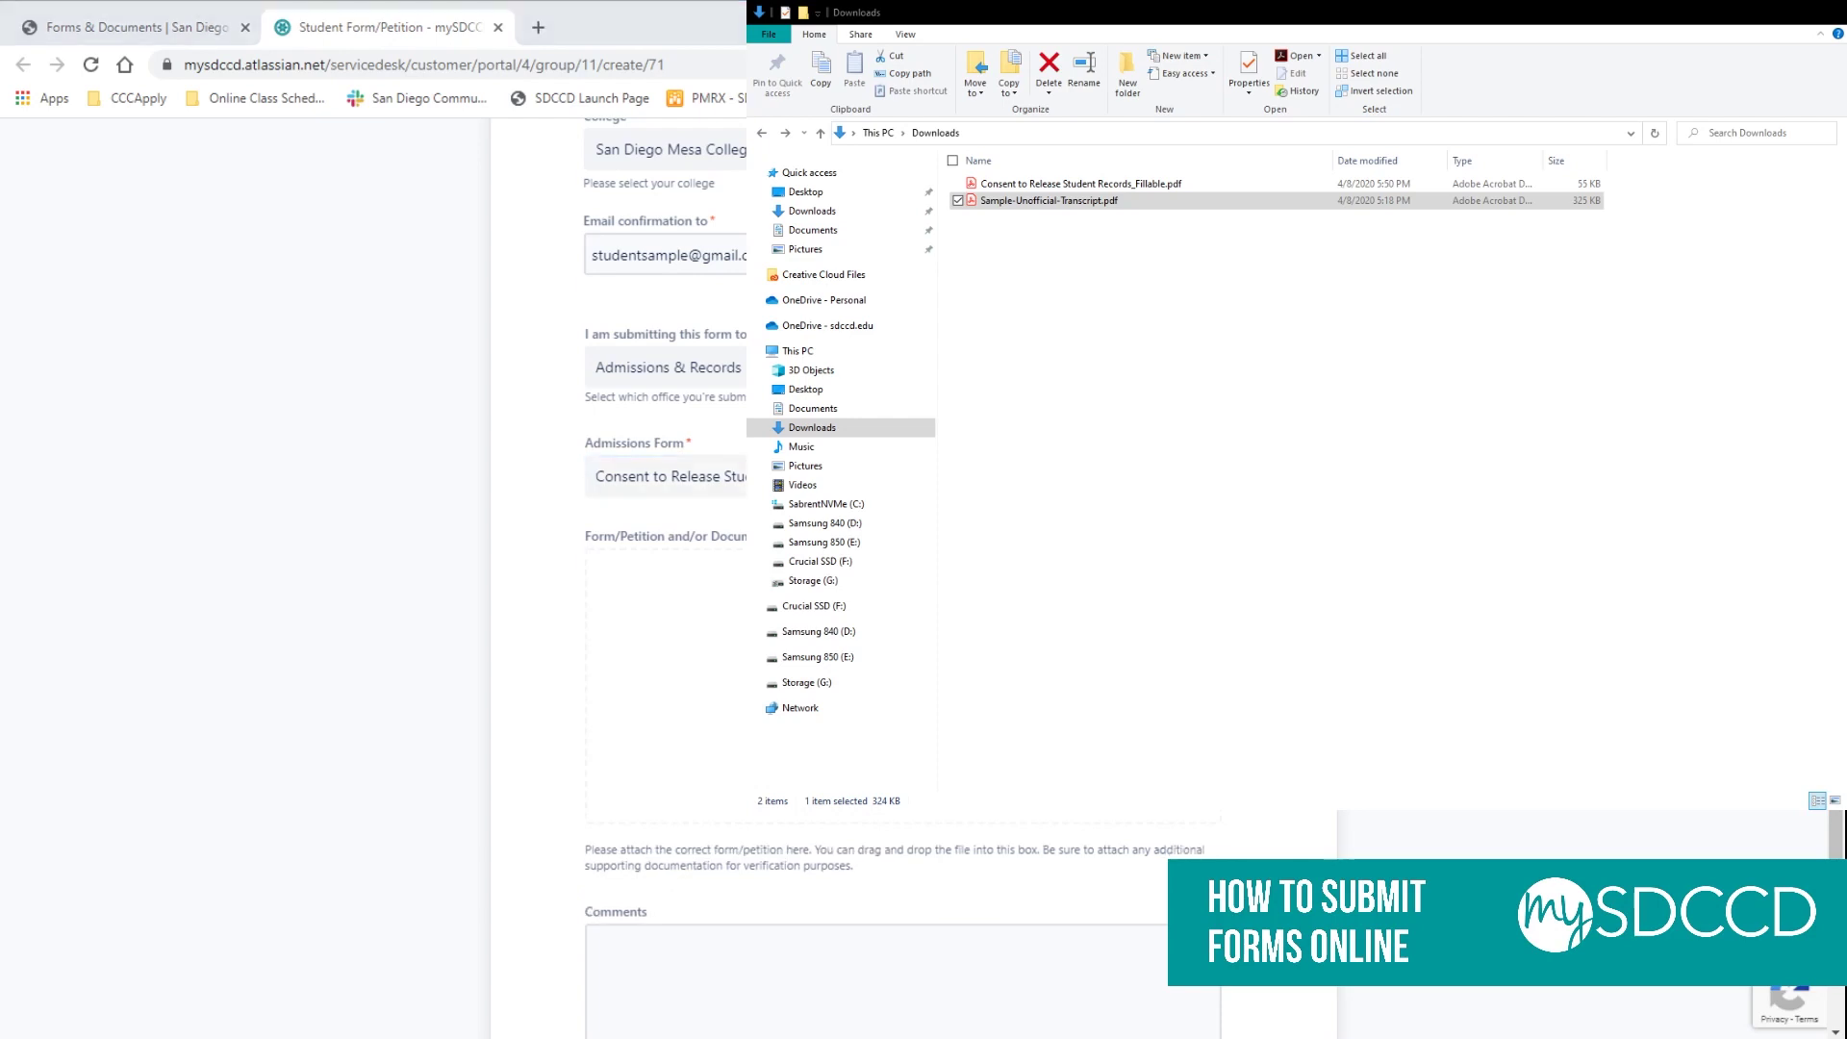
key(alt+Tab)
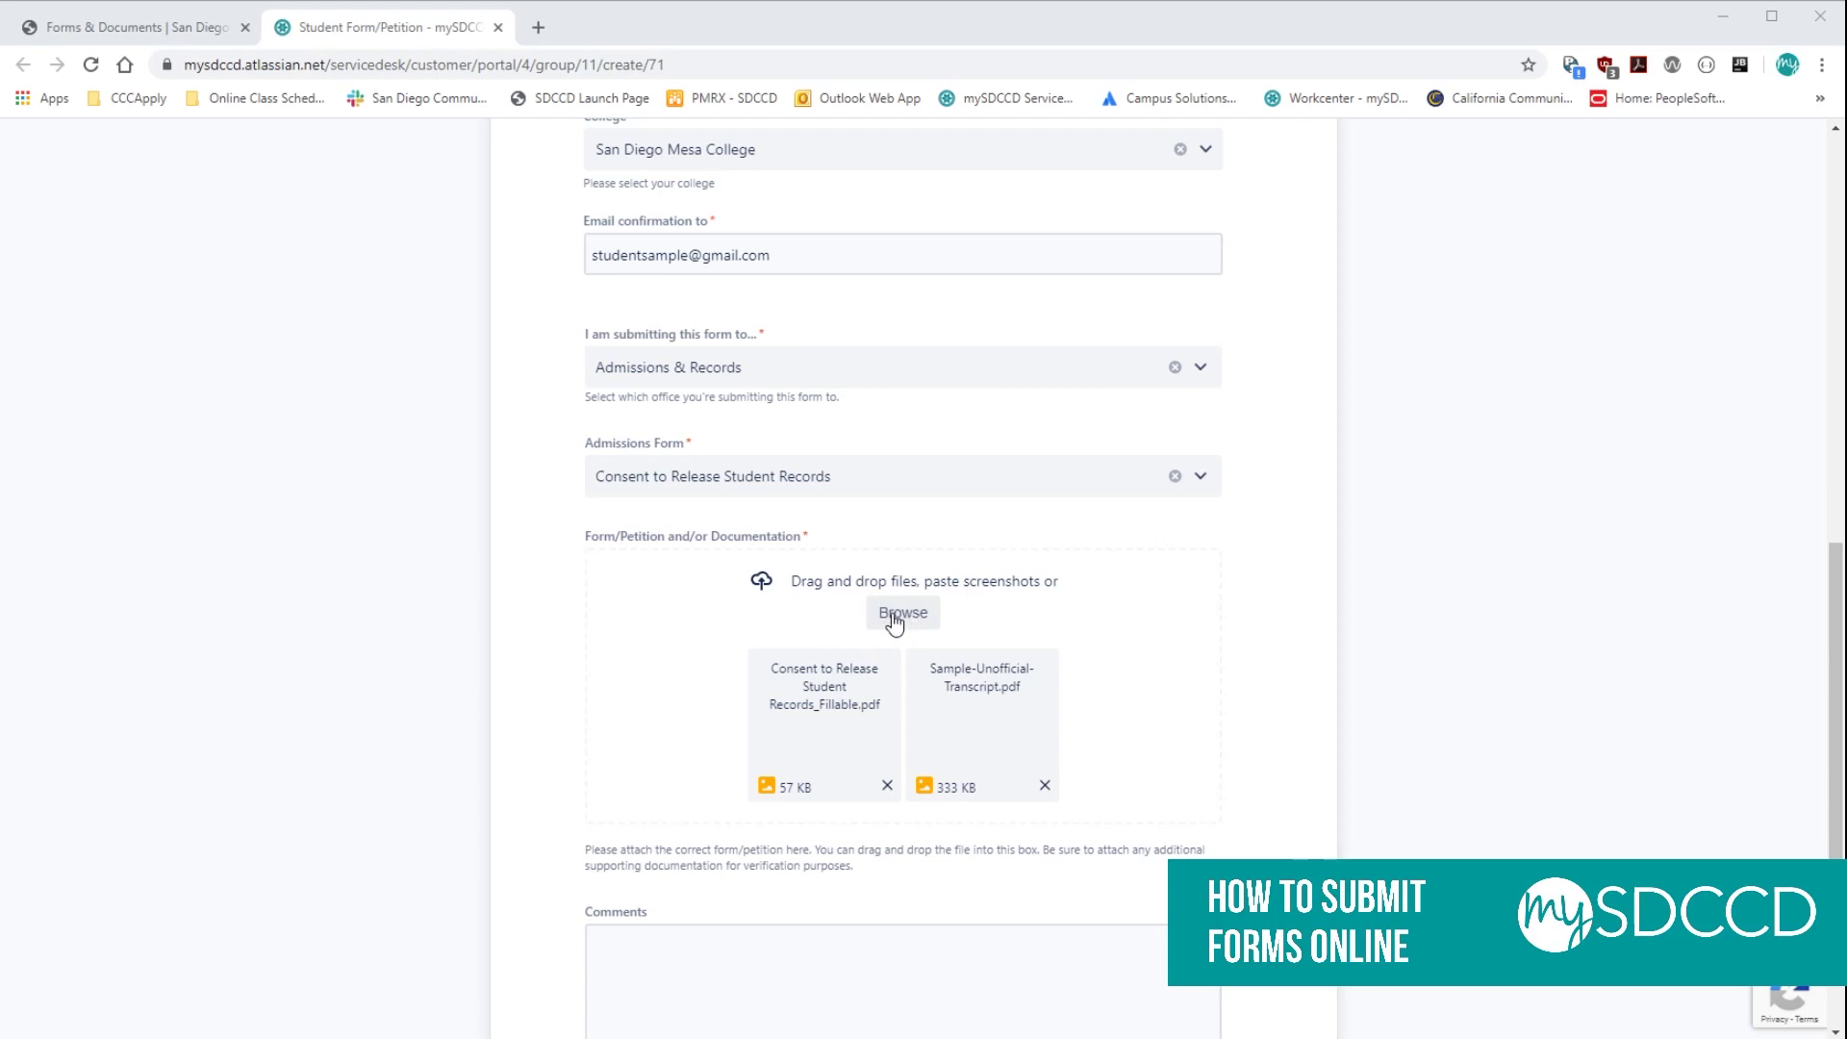
Add the comment 'This is a form', sign with the student's name, and send the request.
scroll(894, 623, down, 3)
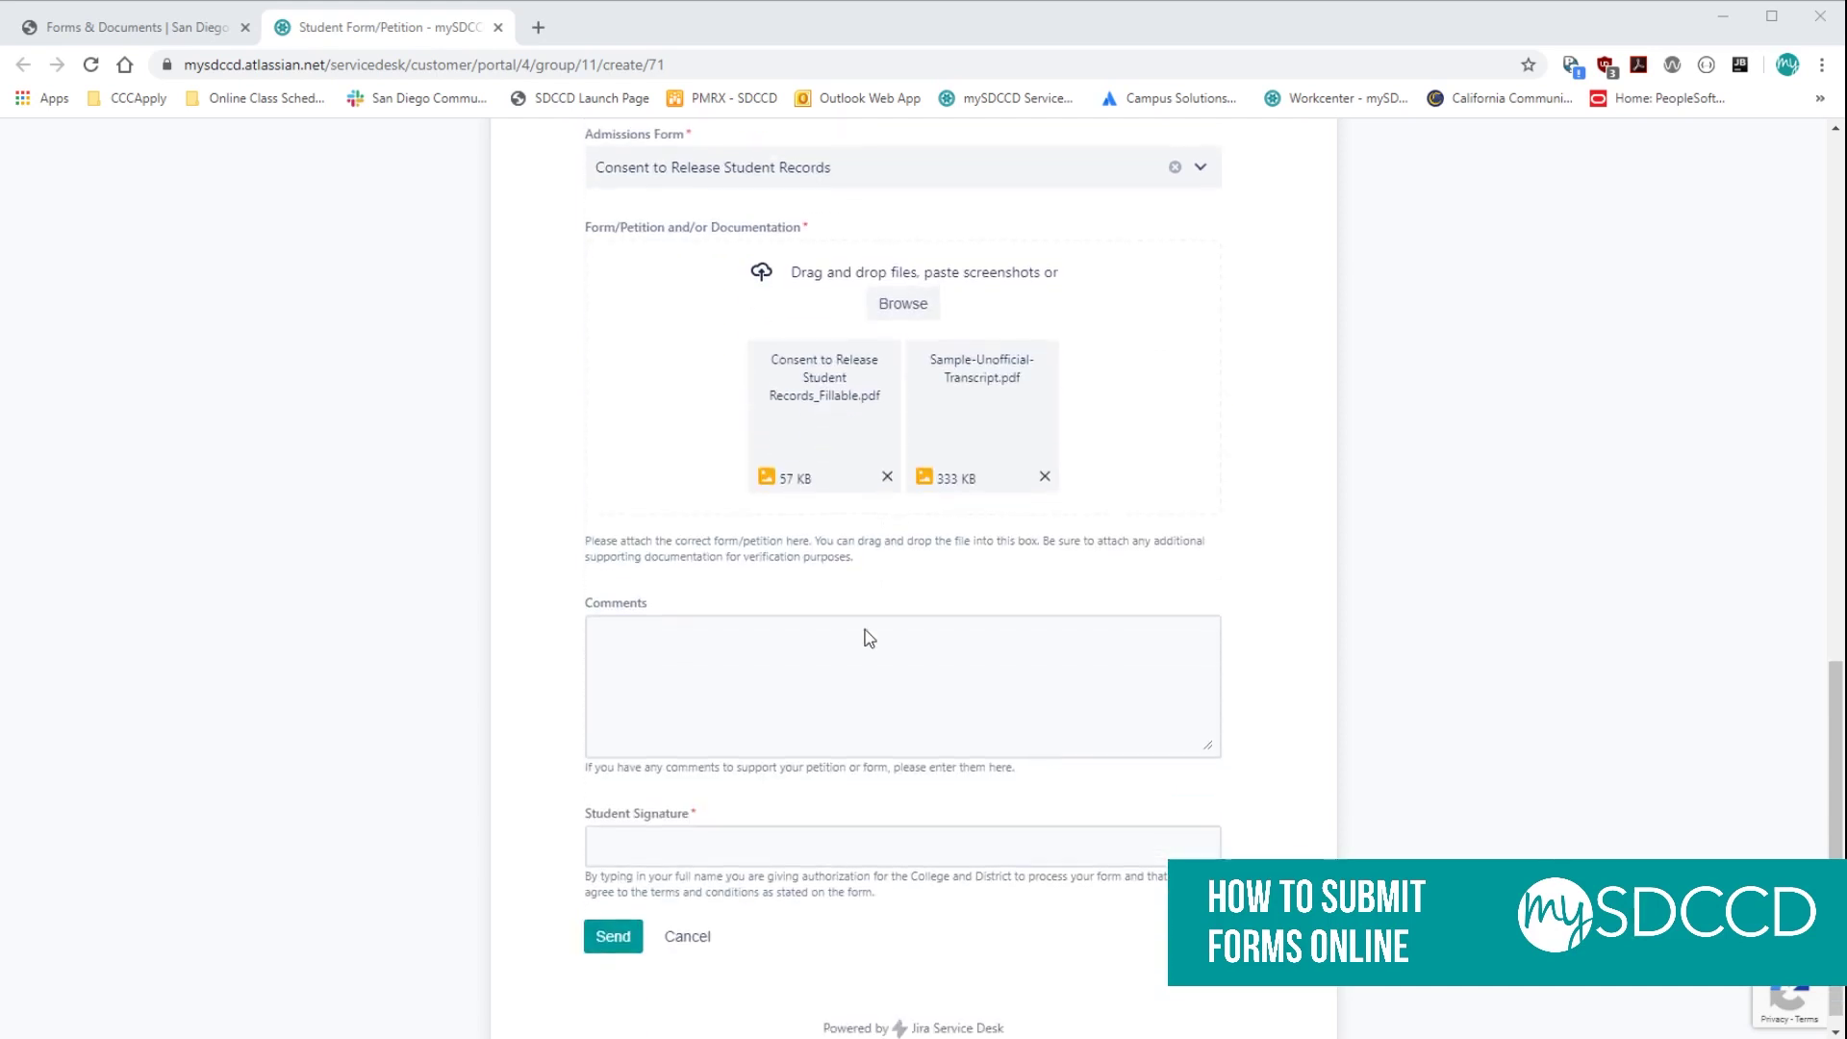
click(776, 665)
text(Thi)
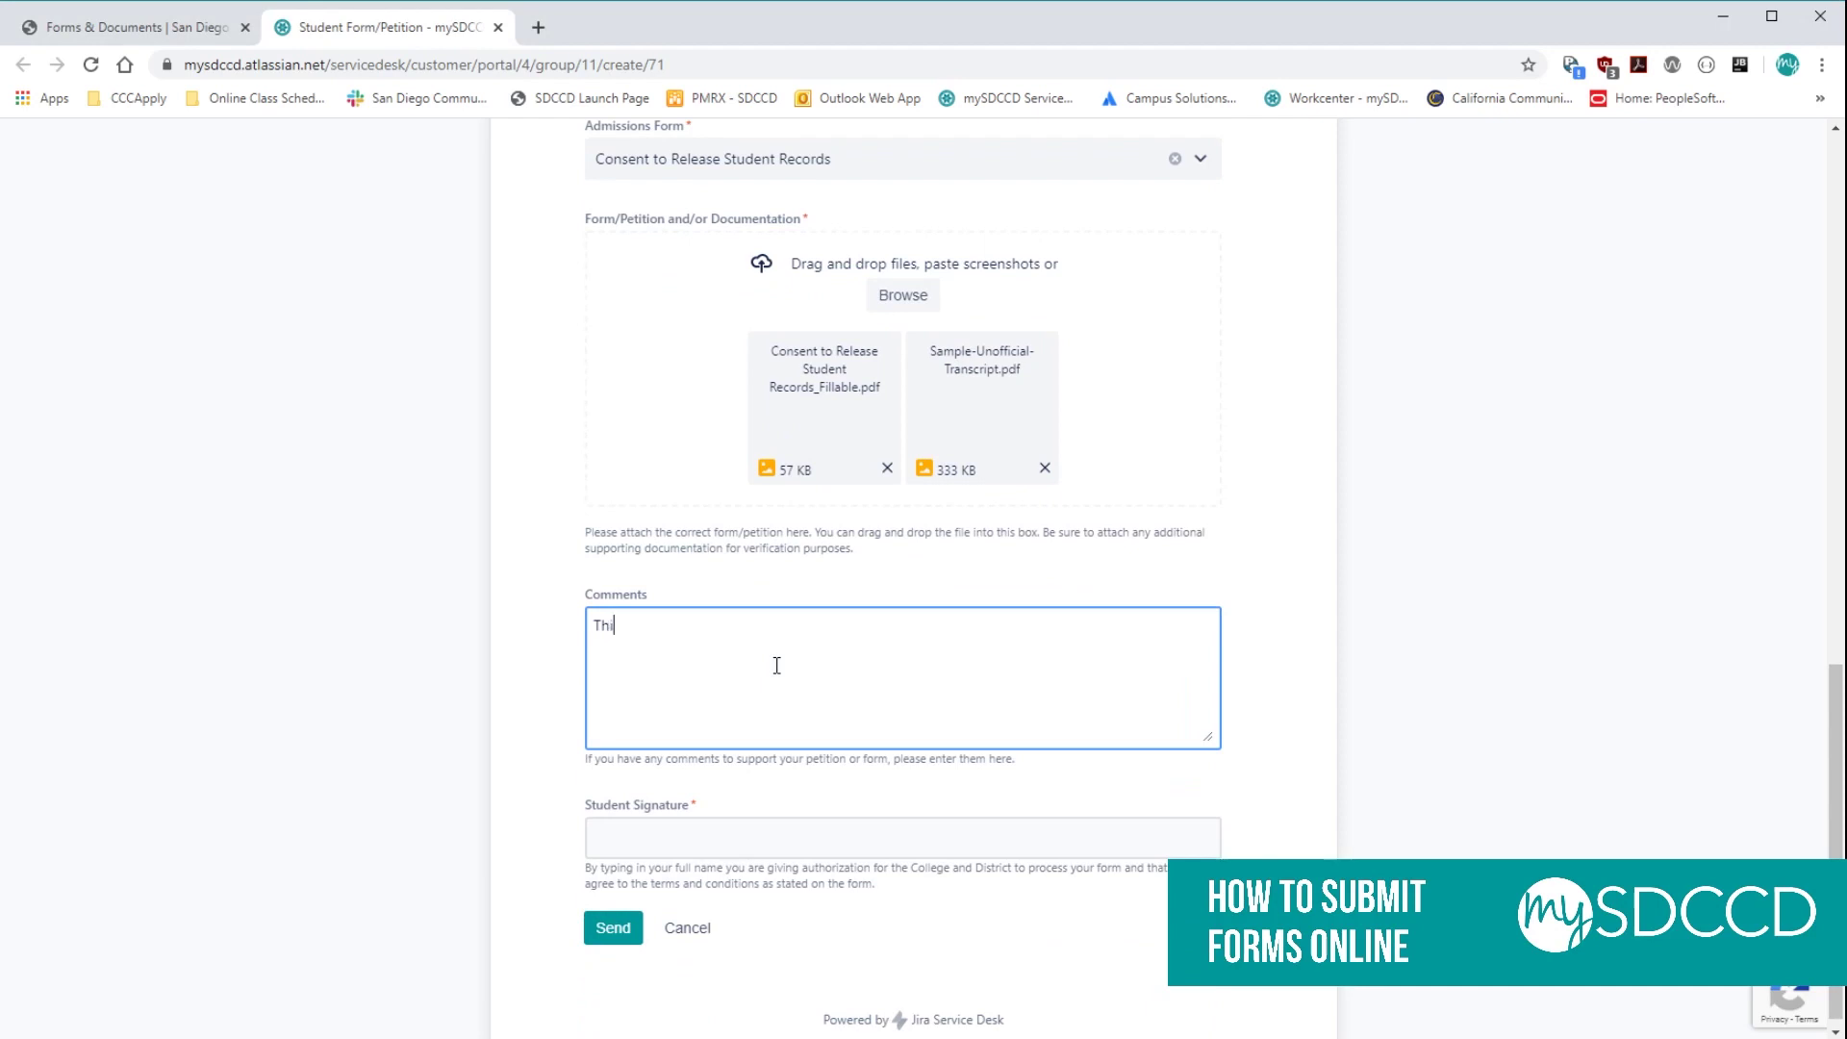
text(s is a form)
scroll(776, 665, down, 1)
click(702, 819)
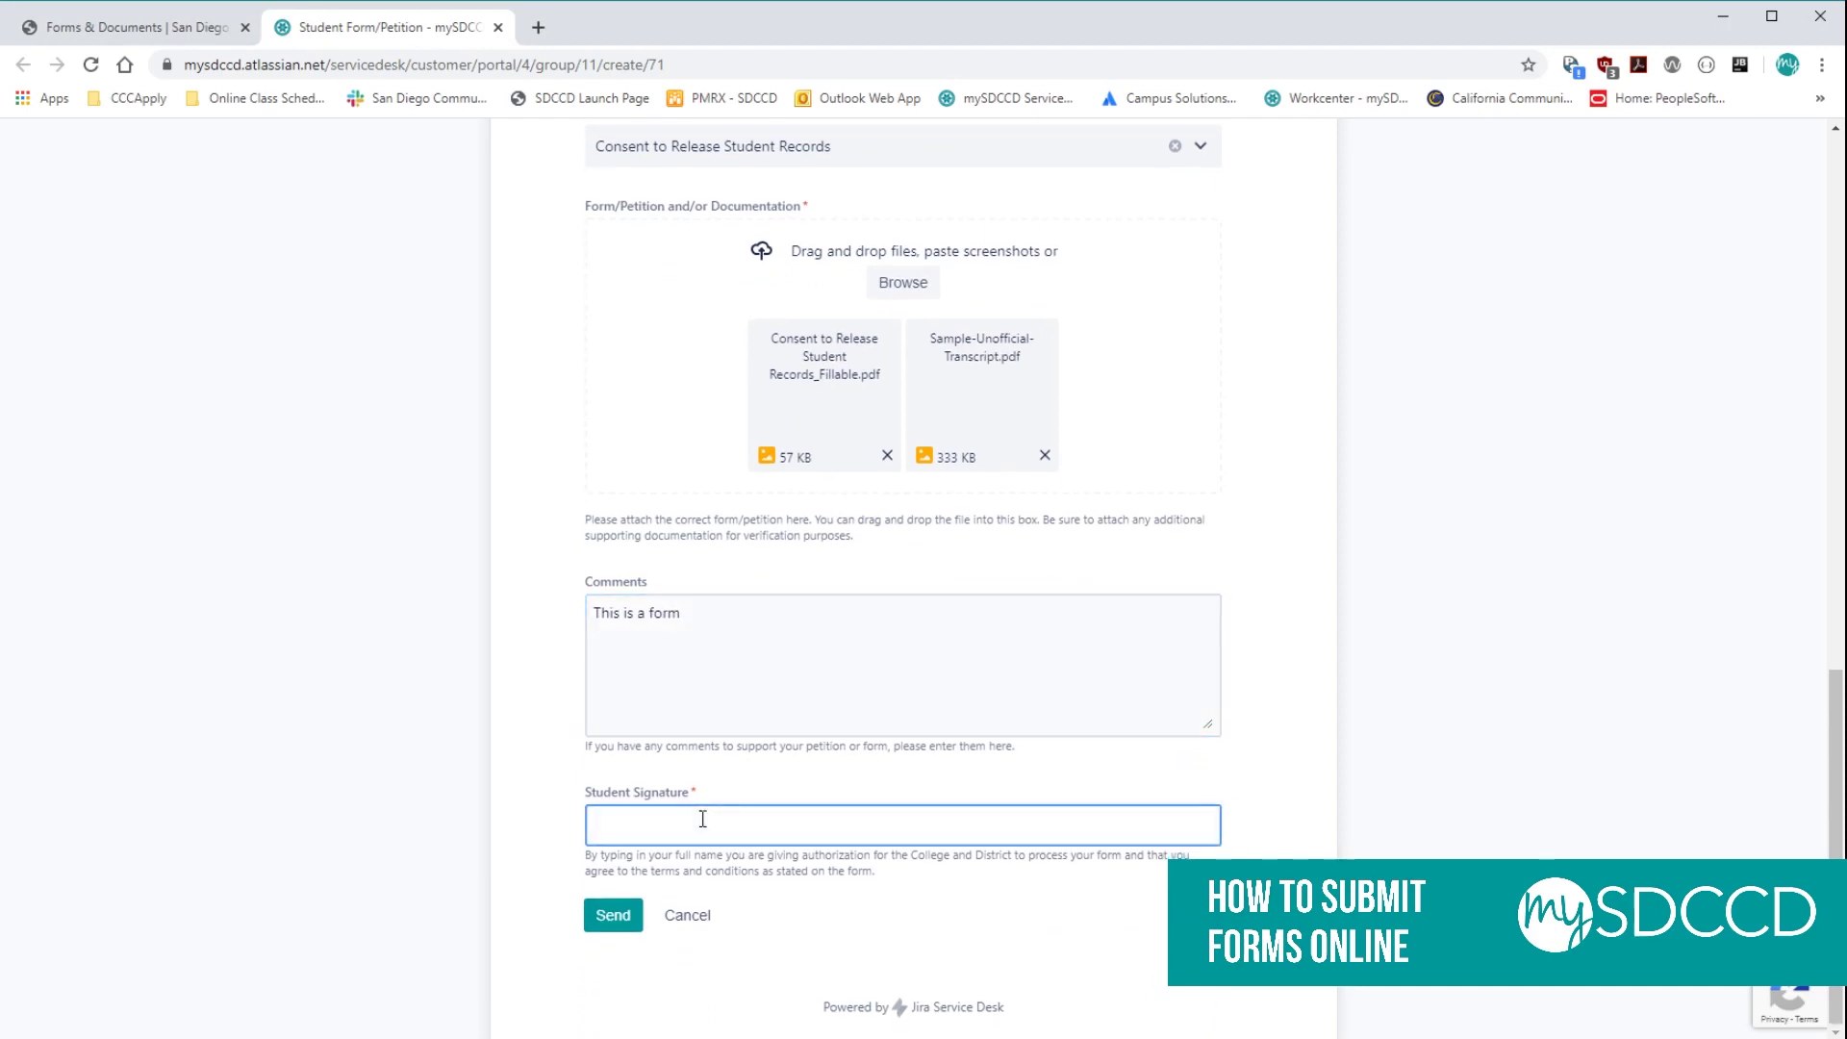
text(Student Sample)
click(604, 923)
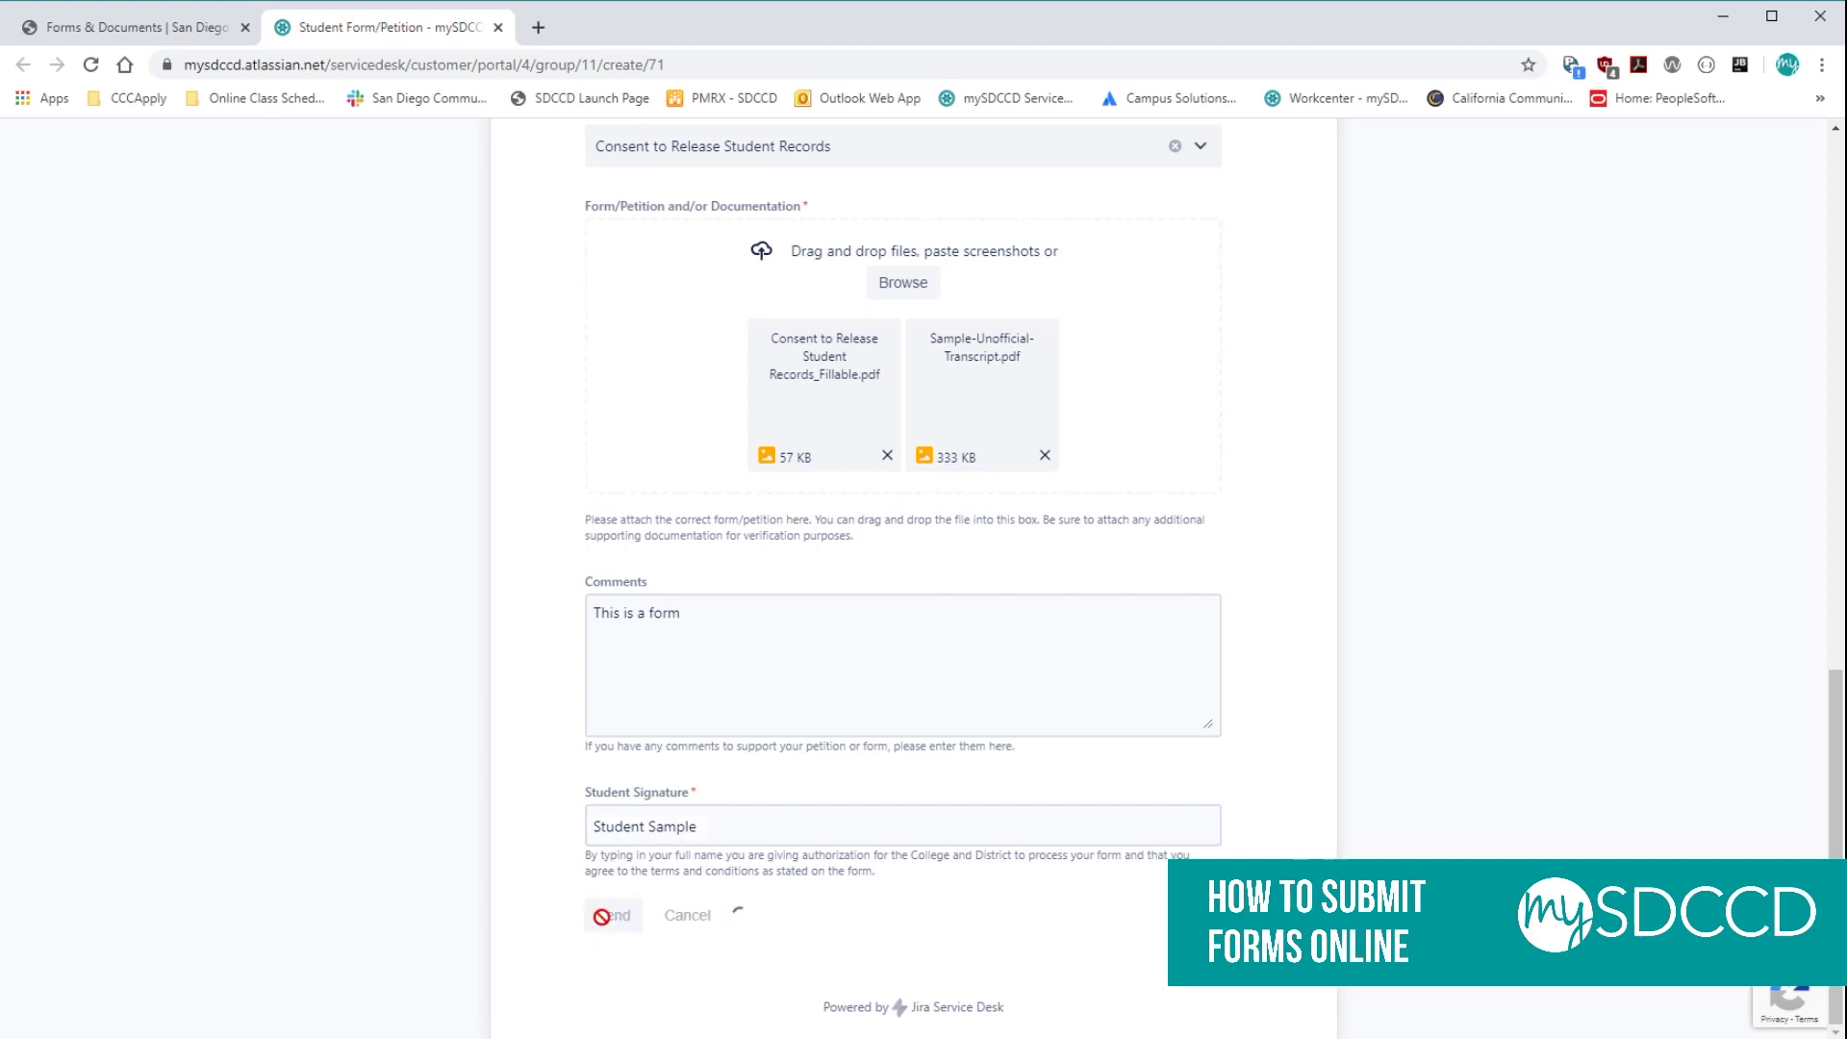